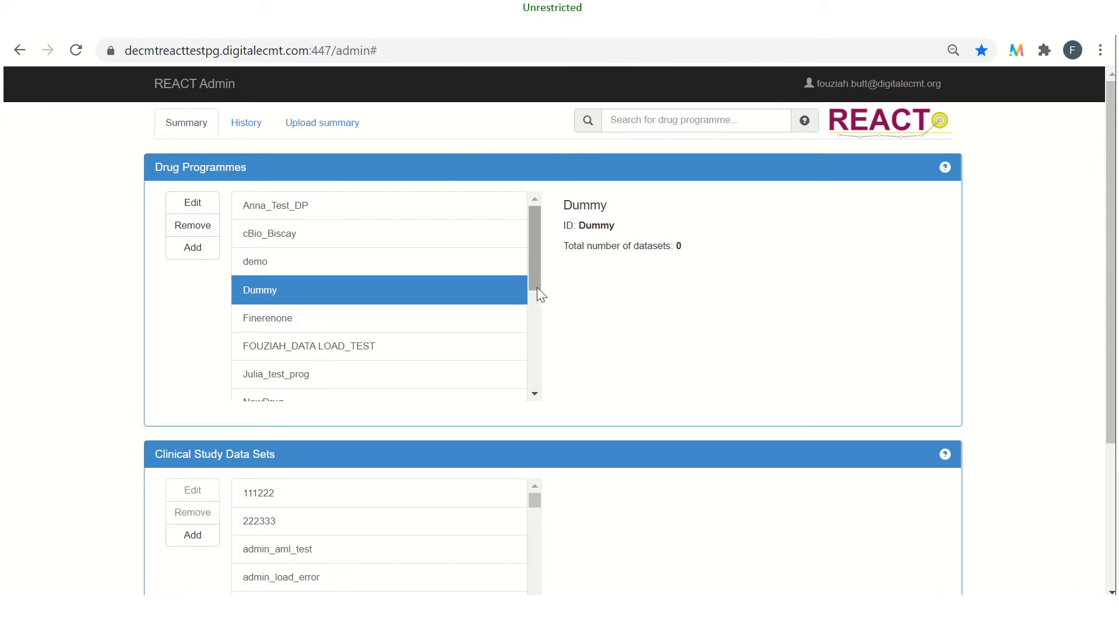
# Open the Training_1 clinical study data set of the TRAINING drug programme for editing
pyautogui.moveTo(537, 287); pyautogui.dragTo(540, 388)
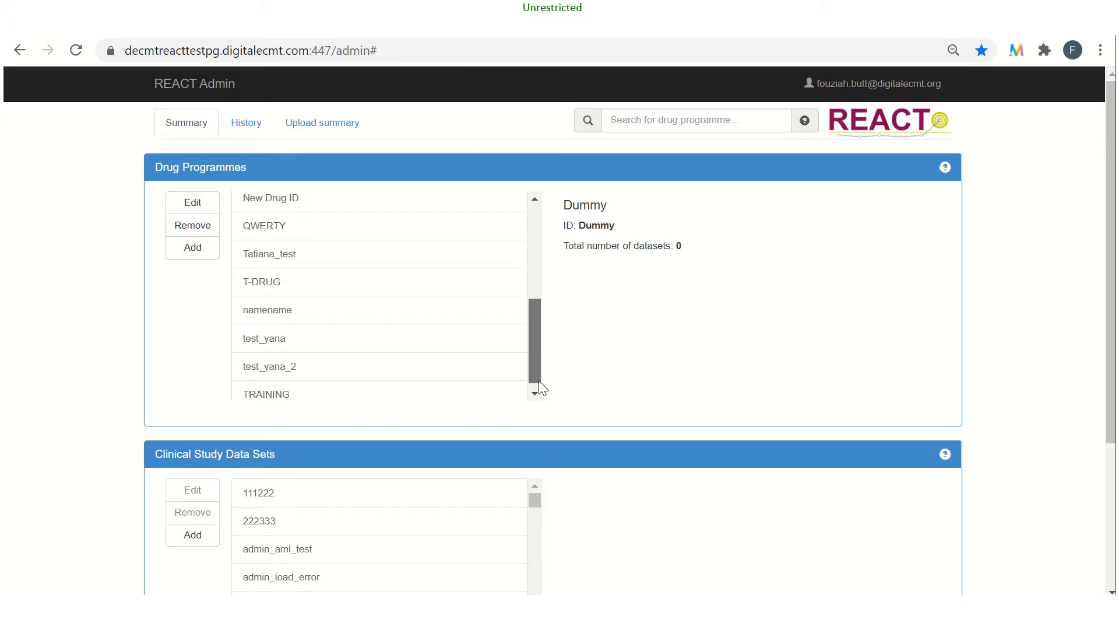
pyautogui.click(371, 394)
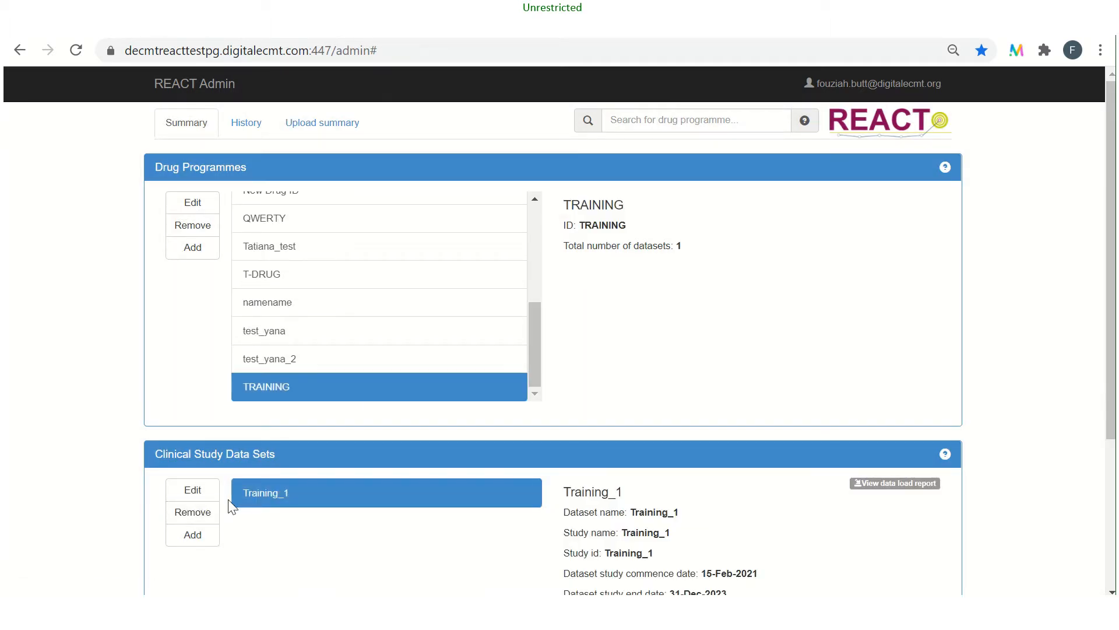
pyautogui.click(252, 502)
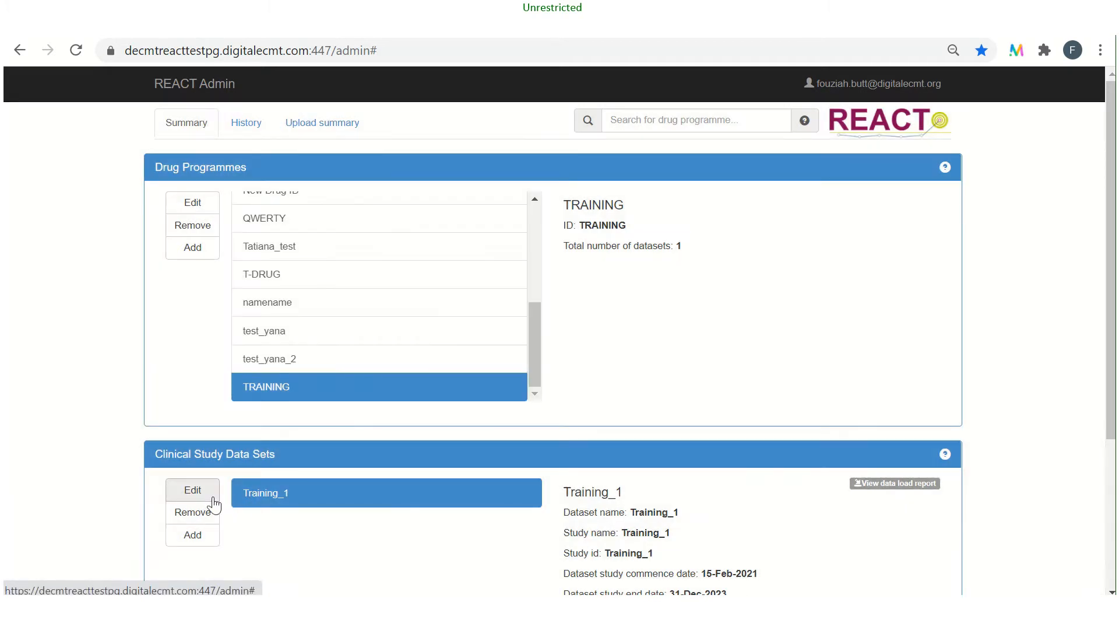
pyautogui.click(195, 502)
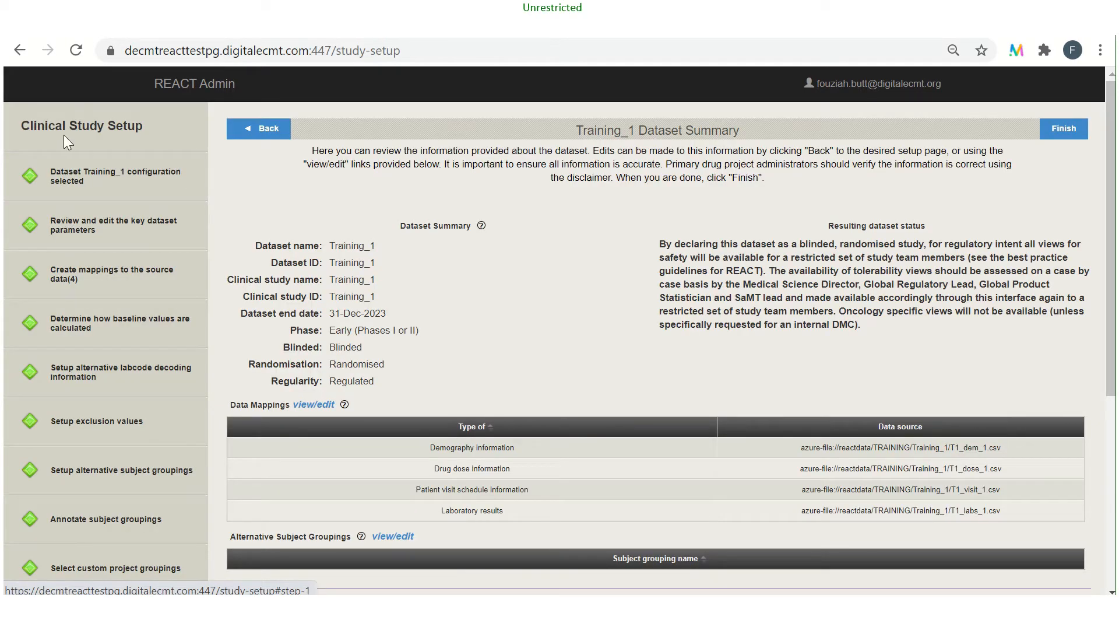
# Start a new source data mapping for Training_1 with the data type Adverse events
pyautogui.click(97, 274)
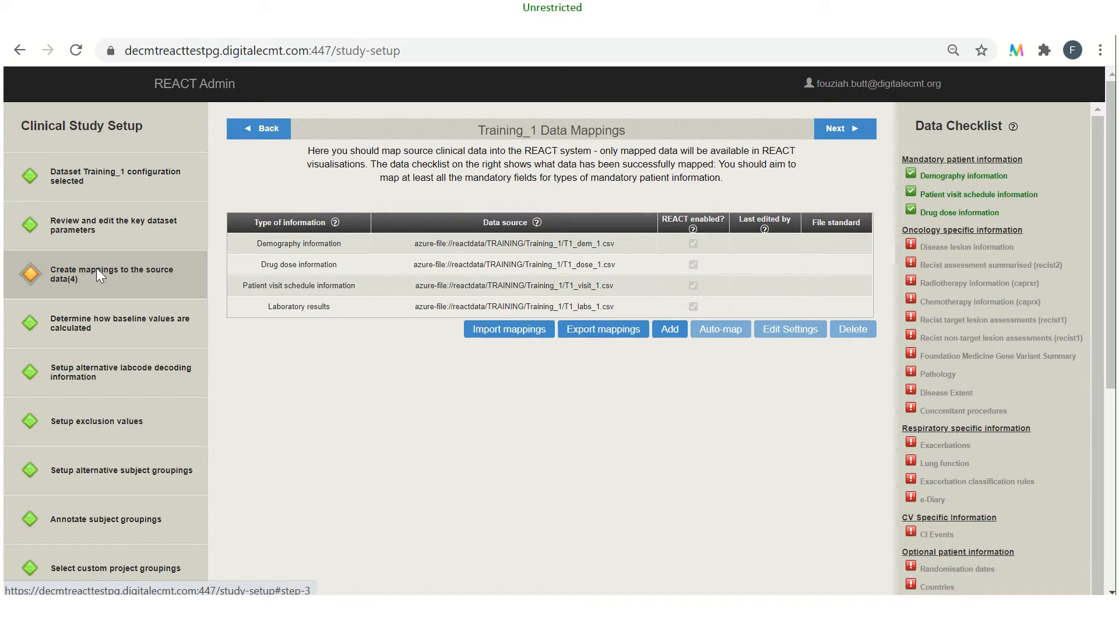
pyautogui.click(668, 329)
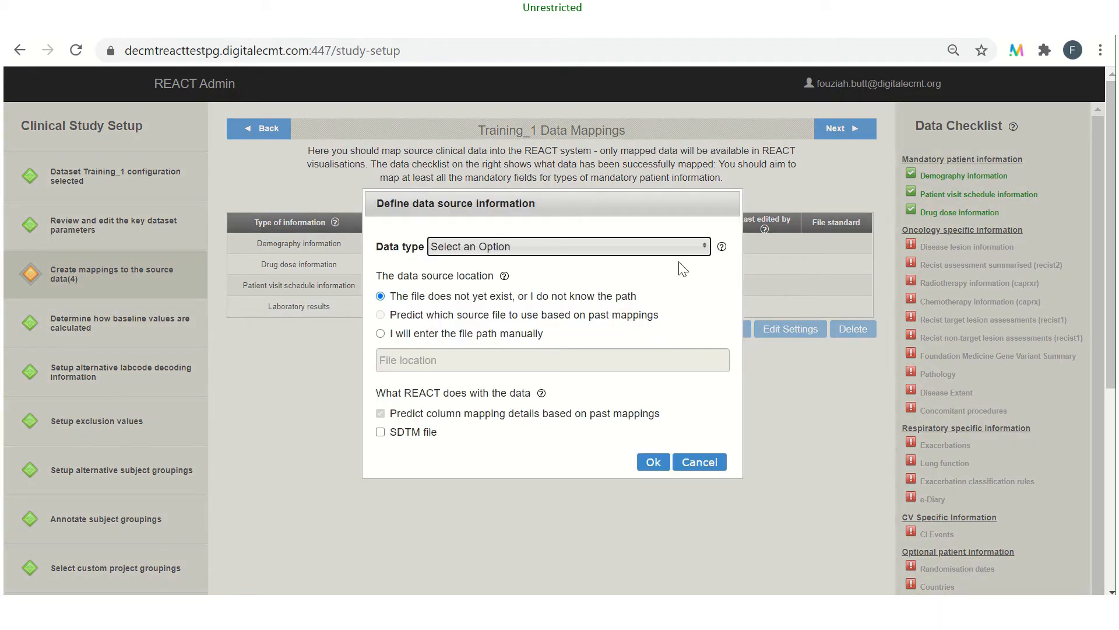
pyautogui.click(699, 247)
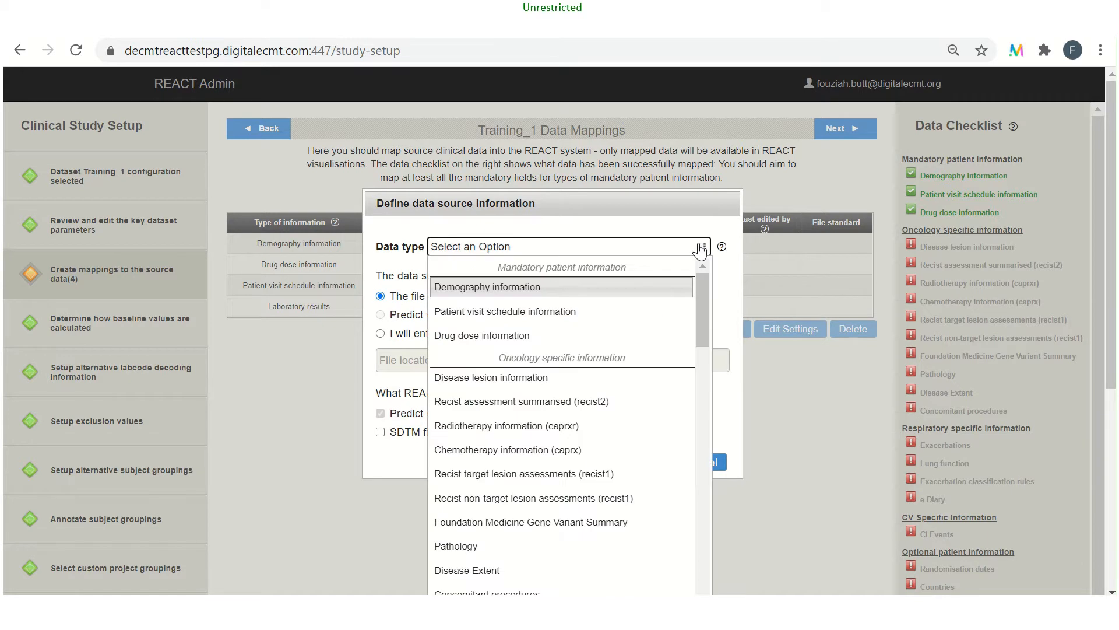
pyautogui.moveTo(704, 280); pyautogui.dragTo(725, 456)
pyautogui.click(547, 461)
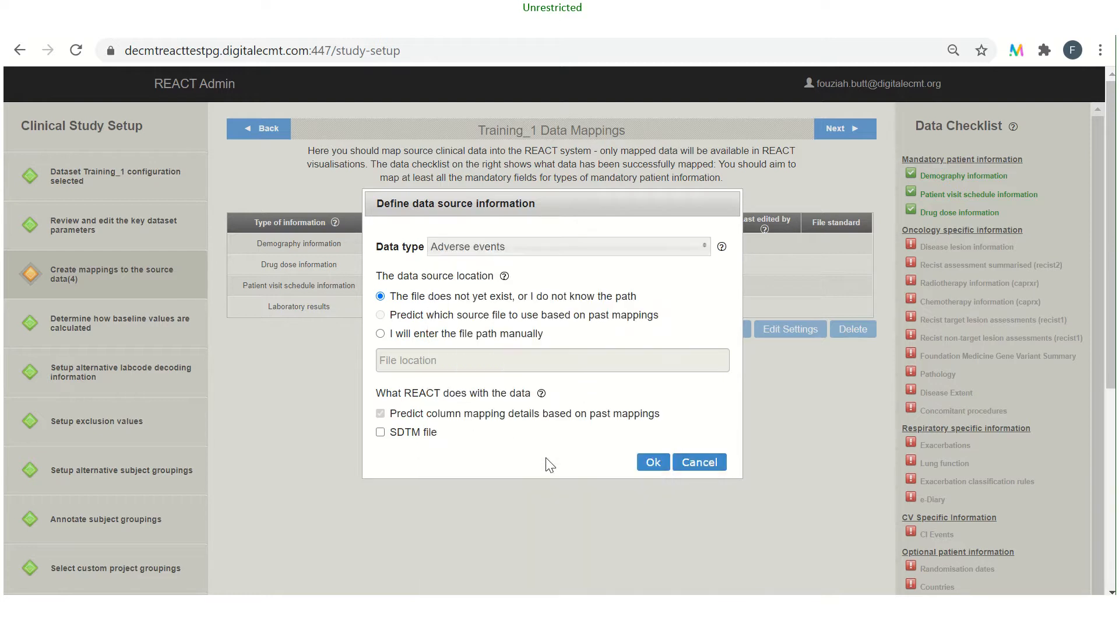
# Manually set the file path to azure-file://reactdata/TRAINING/Training_1/T1_ae_1.csv and save the source with column mapping prediction turned off
pyautogui.click(382, 334)
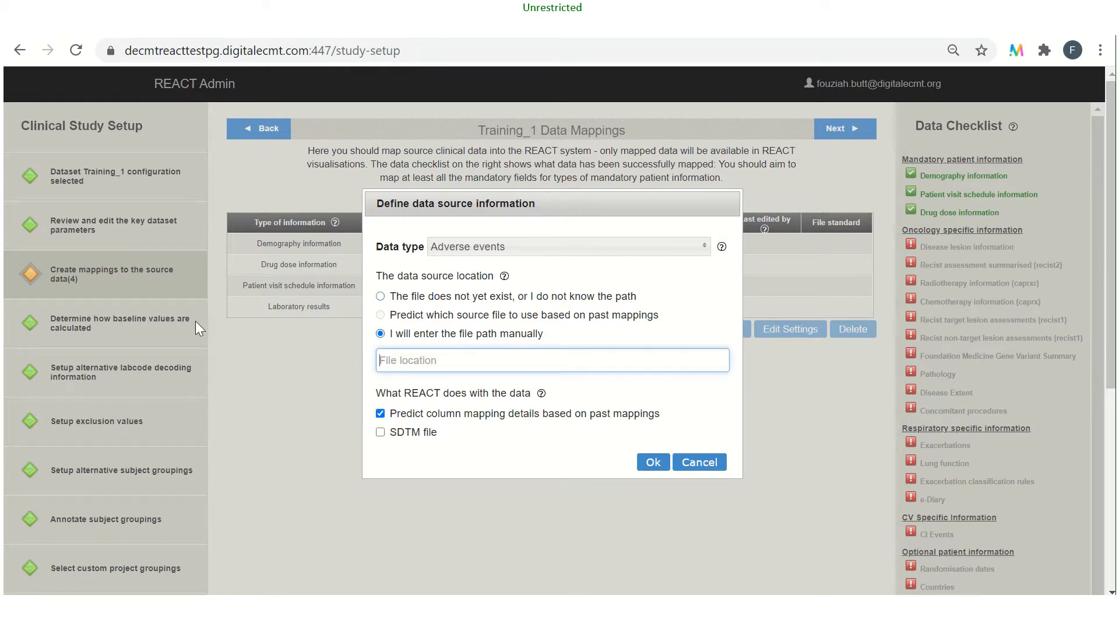
pyautogui.write('azure-file')
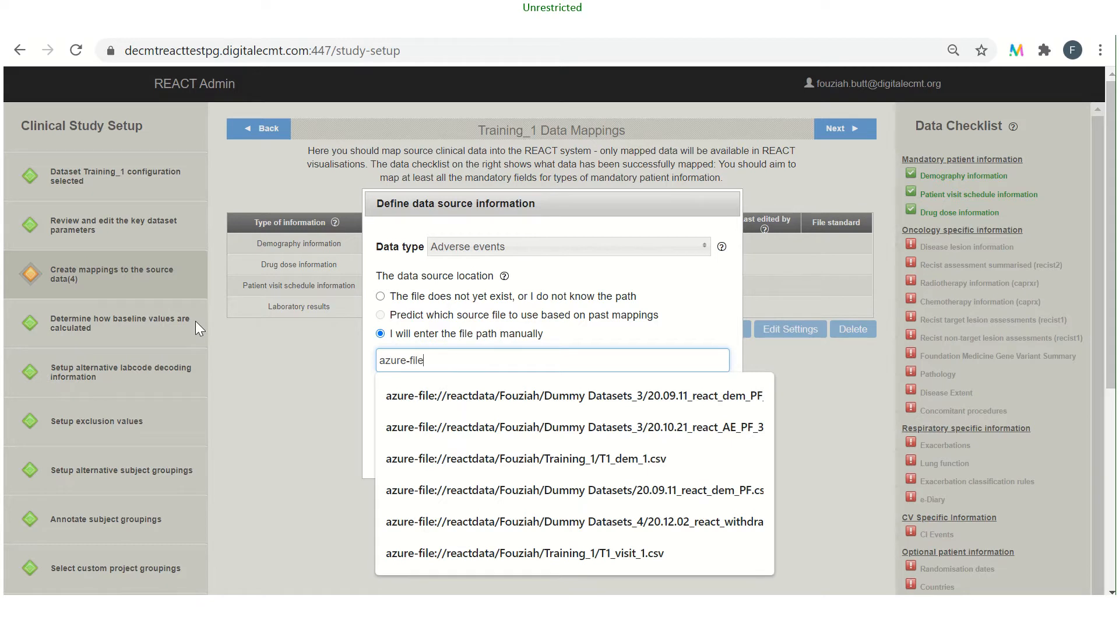
pyautogui.write('://reactdata/TRAINING')
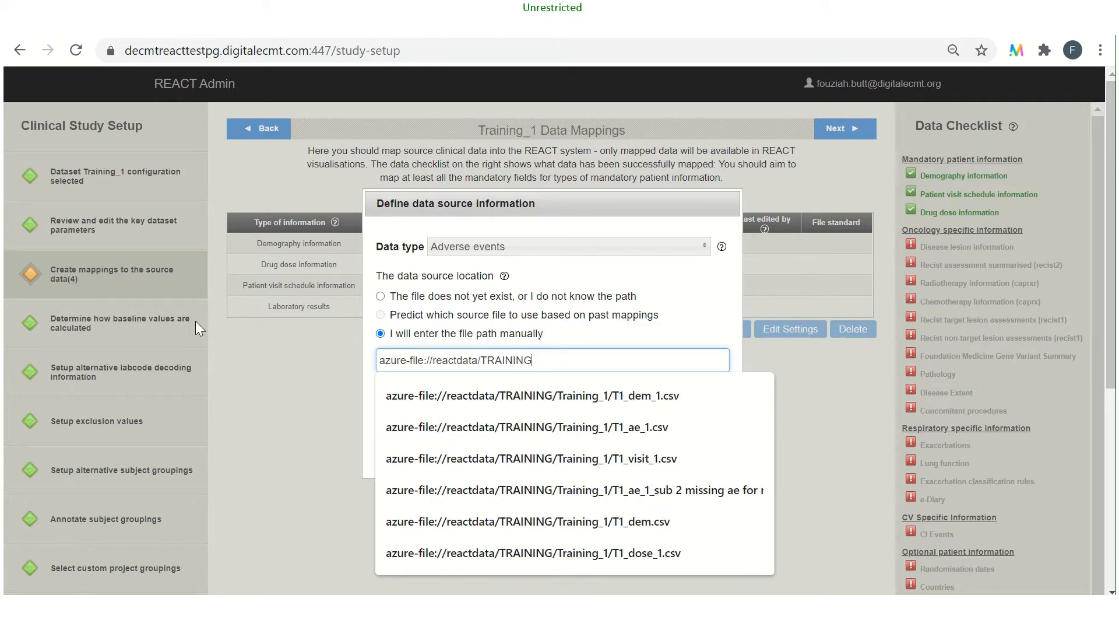
pyautogui.write('/Training_1/T1_ae_1')
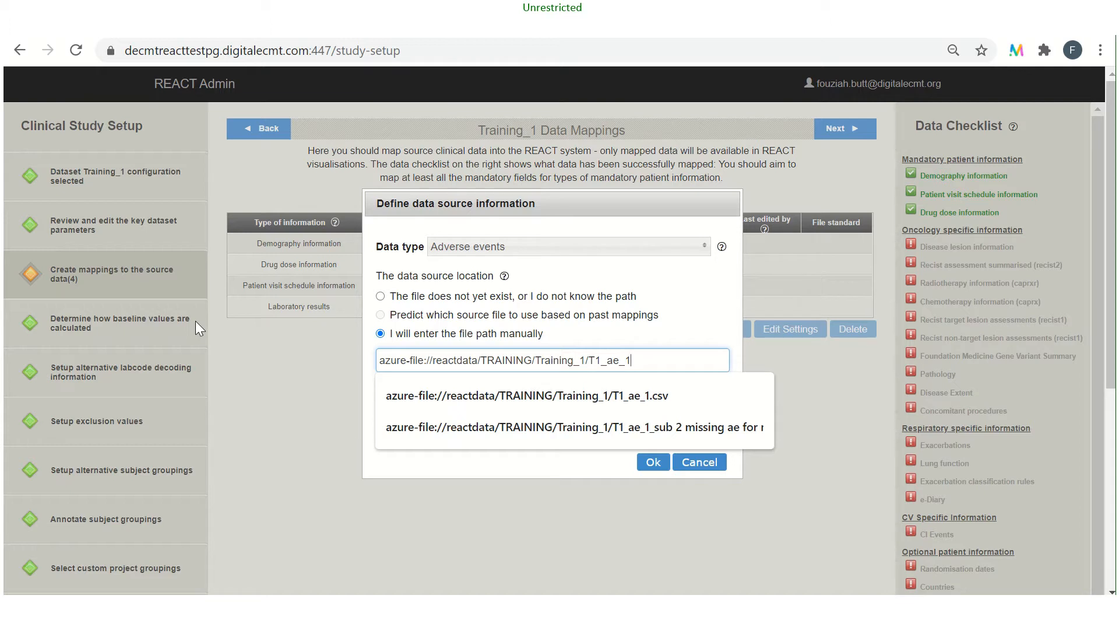
pyautogui.write('.csv')
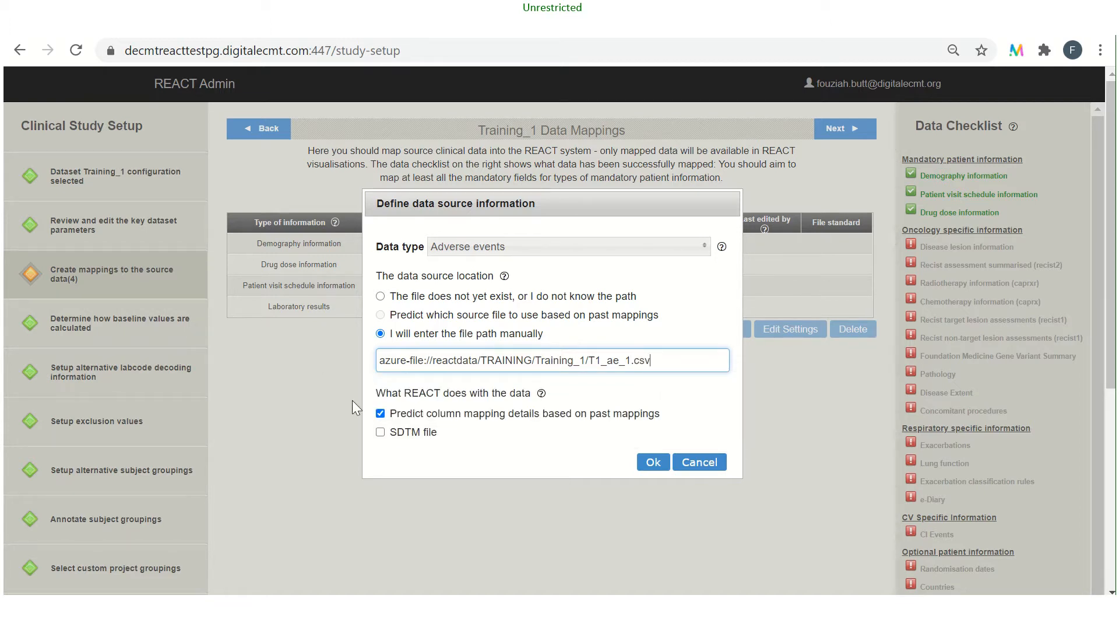
pyautogui.click(380, 413)
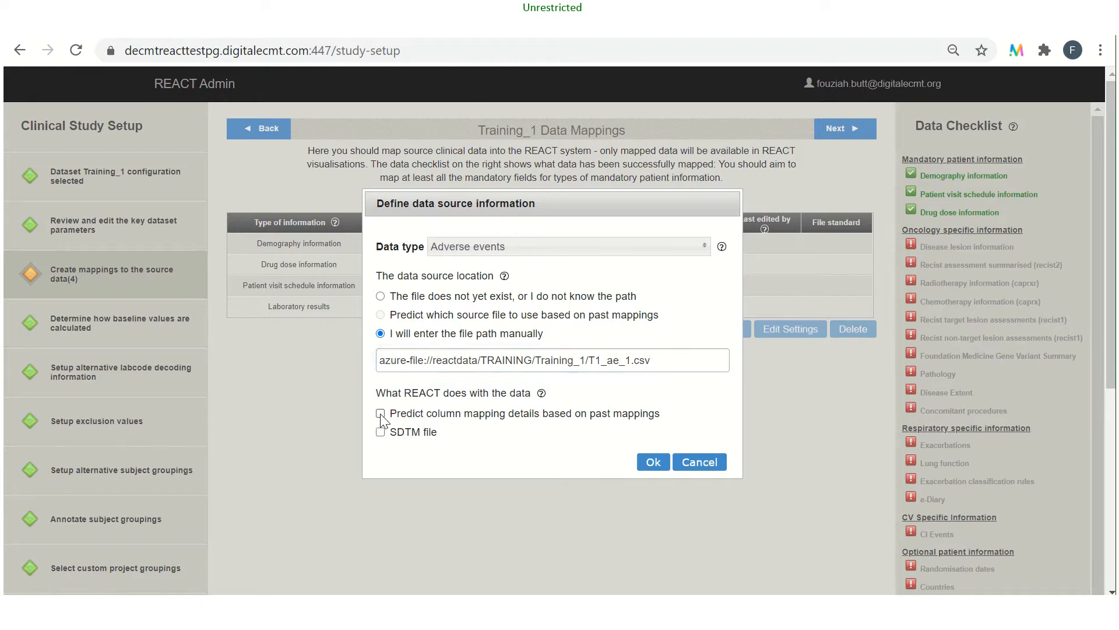
pyautogui.click(650, 464)
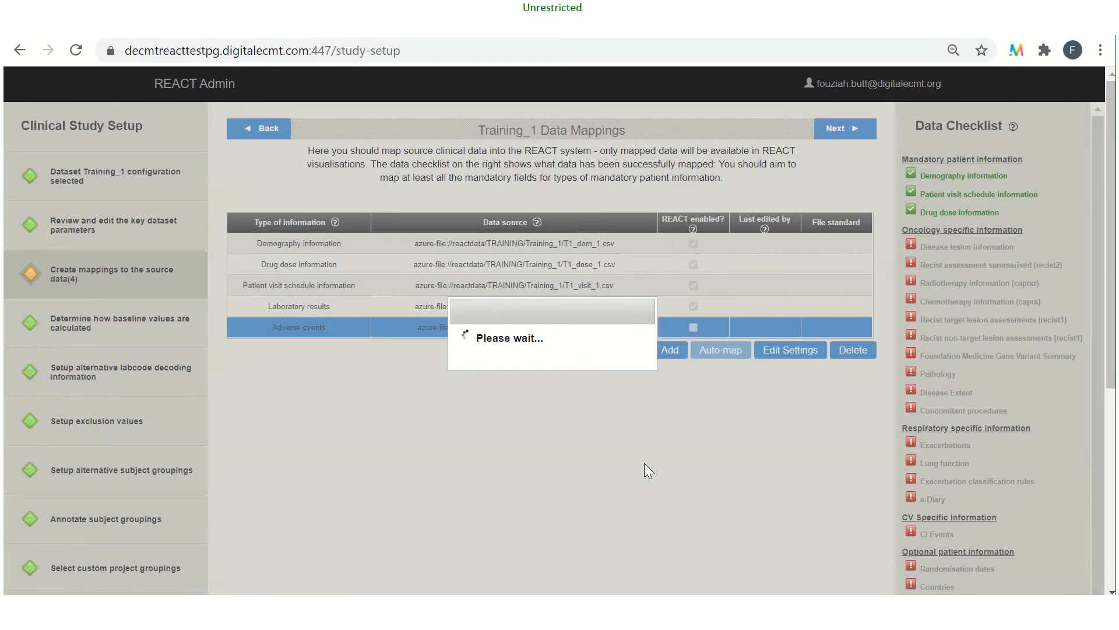
# Map the Study identifier field of the adverse events data to the STUDY source column
pyautogui.scroll(-3, 288, 365)
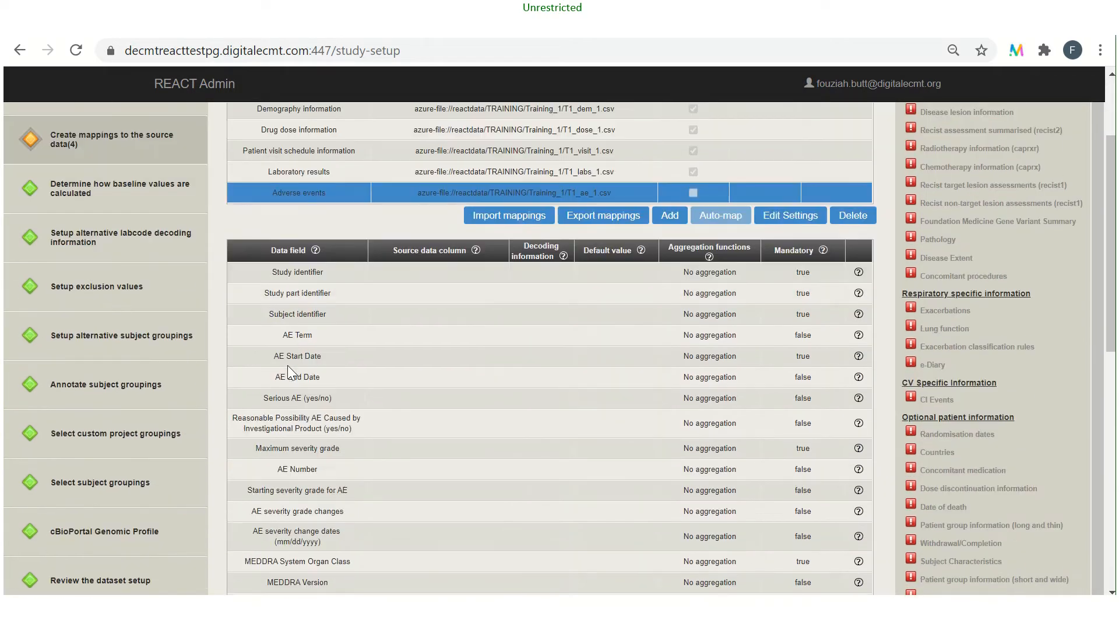
pyautogui.scroll(-3, 287, 365)
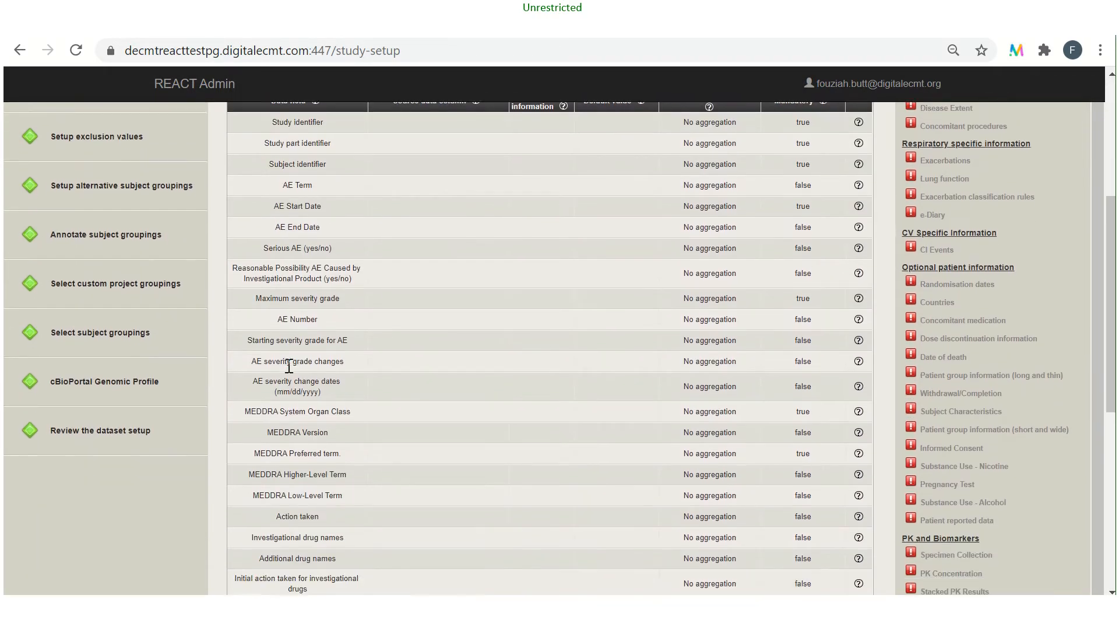
pyautogui.scroll(-3, 289, 365)
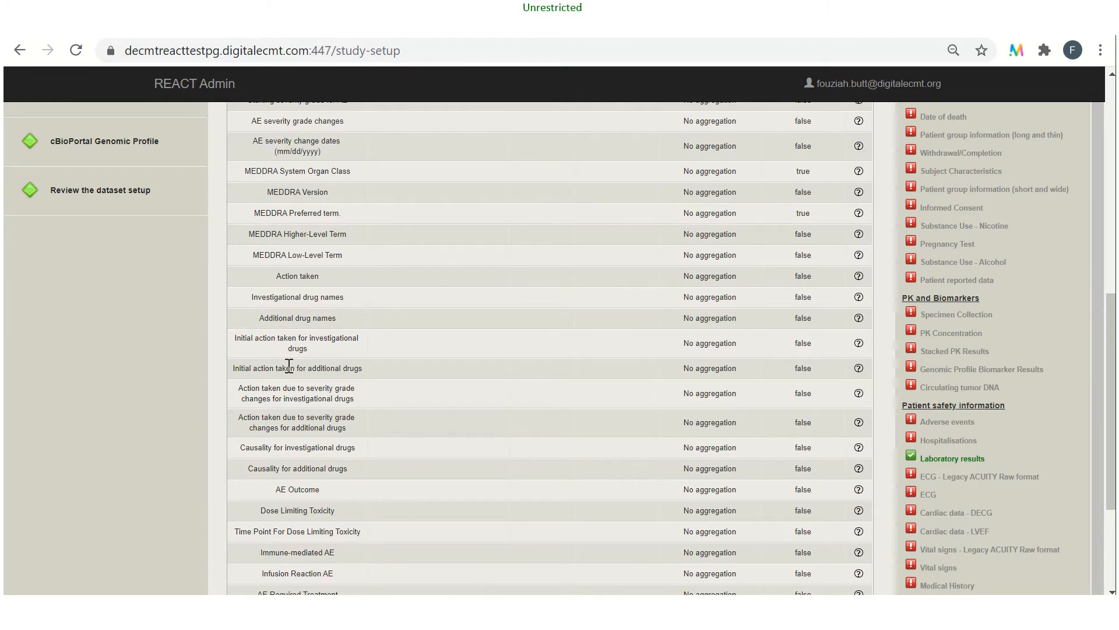
pyautogui.scroll(2, 290, 365)
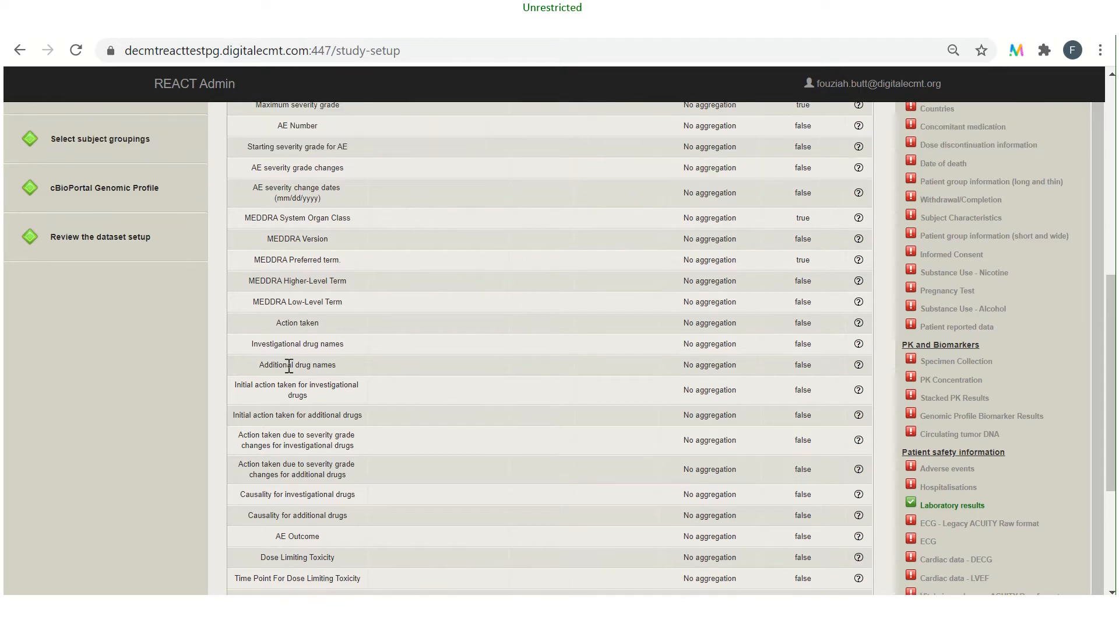
pyautogui.scroll(1, 289, 365)
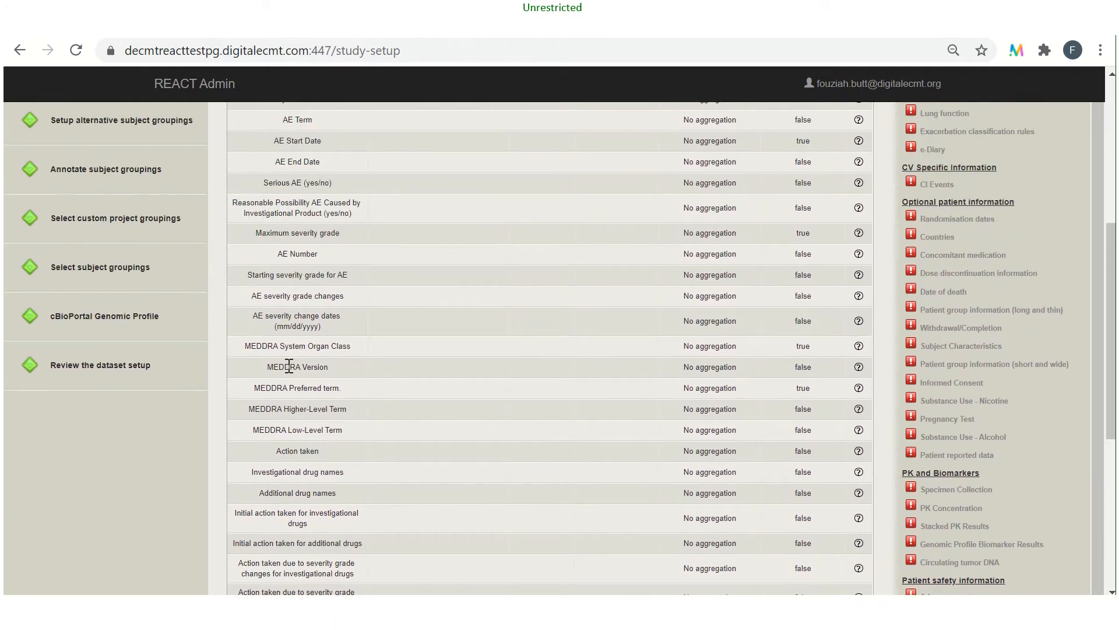
pyautogui.scroll(2, 289, 365)
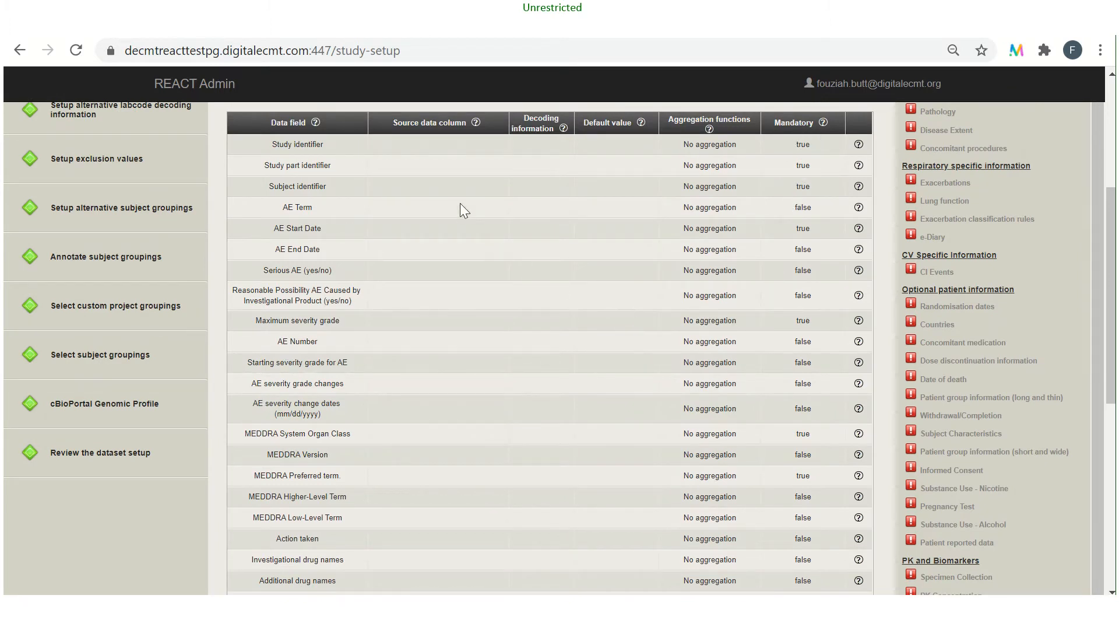
pyautogui.click(428, 144)
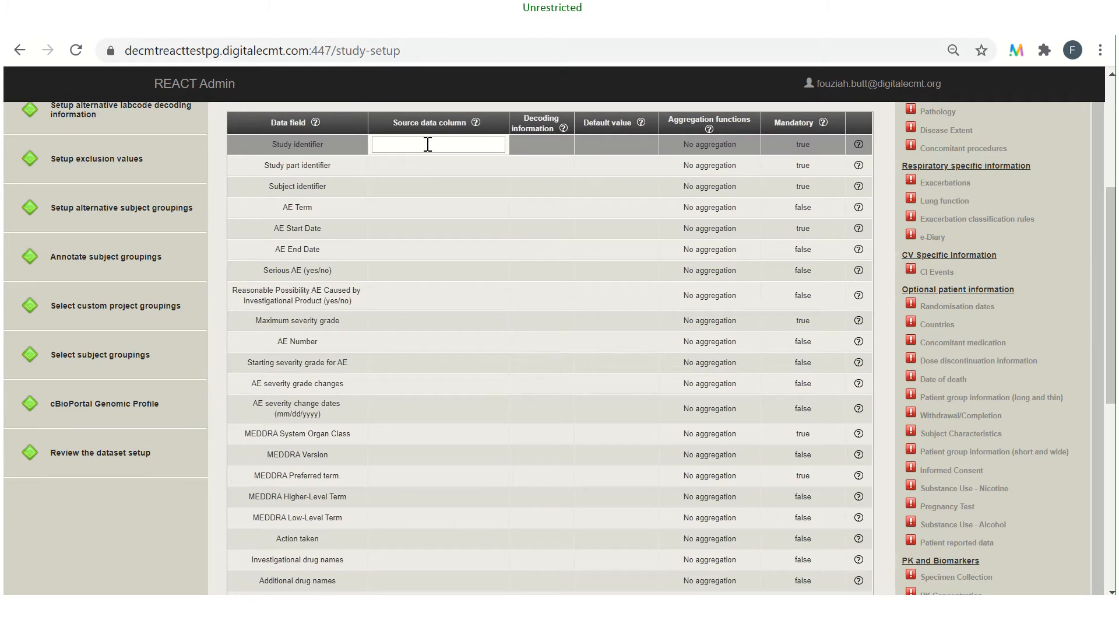
pyautogui.write('St')
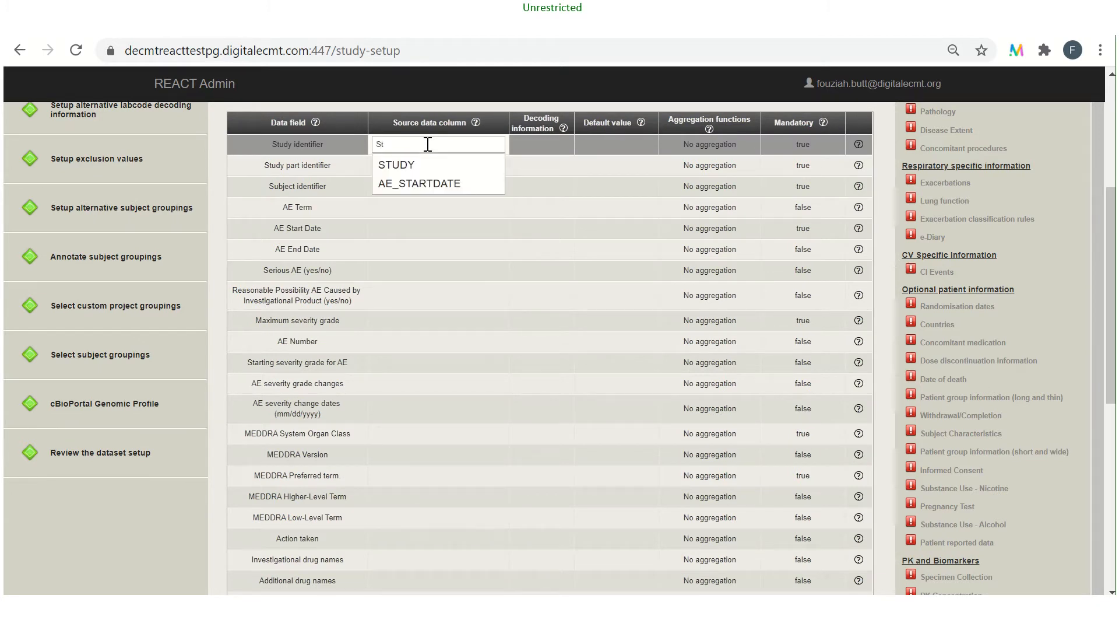
pyautogui.click(425, 160)
# Map Study part identifier to the PART source column and Subject identifier to SUBJECT
pyautogui.click(426, 166)
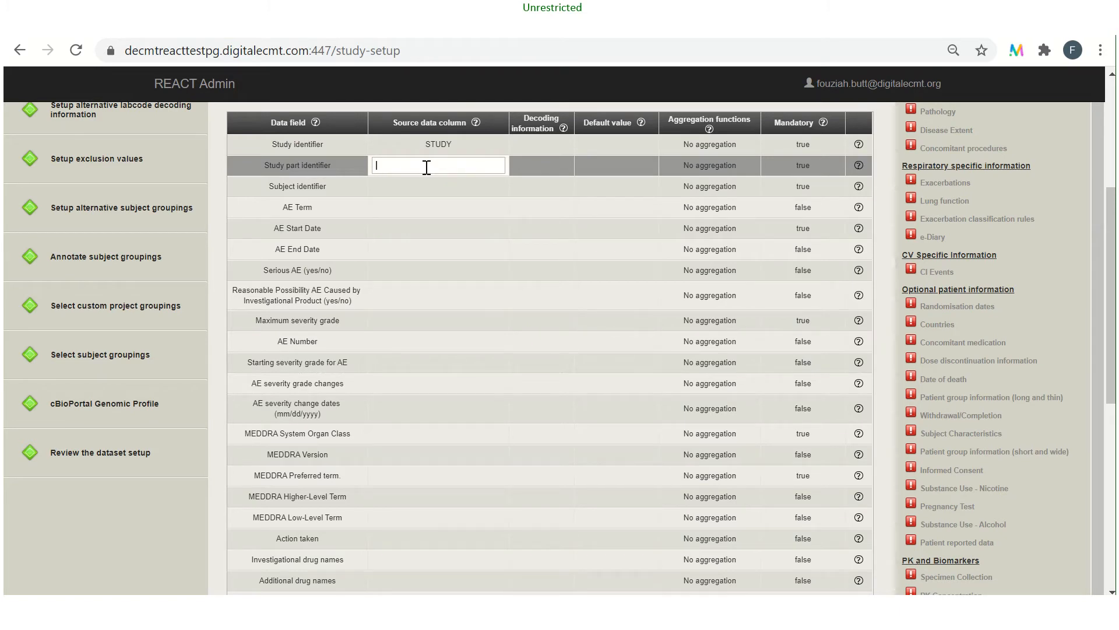
pyautogui.write('P')
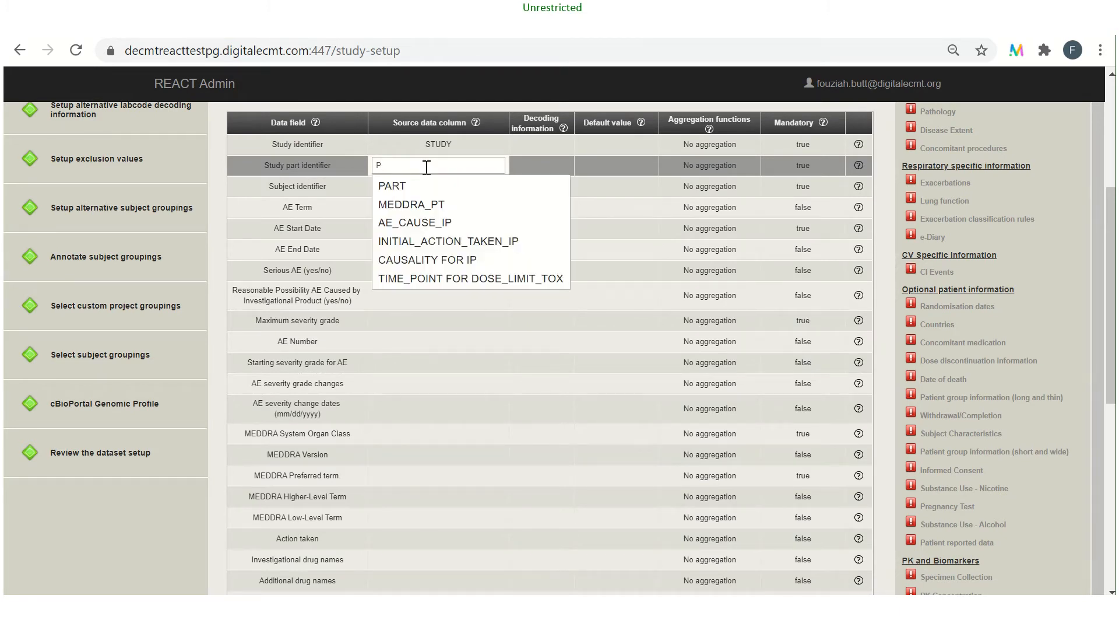
pyautogui.click(426, 186)
pyautogui.click(423, 188)
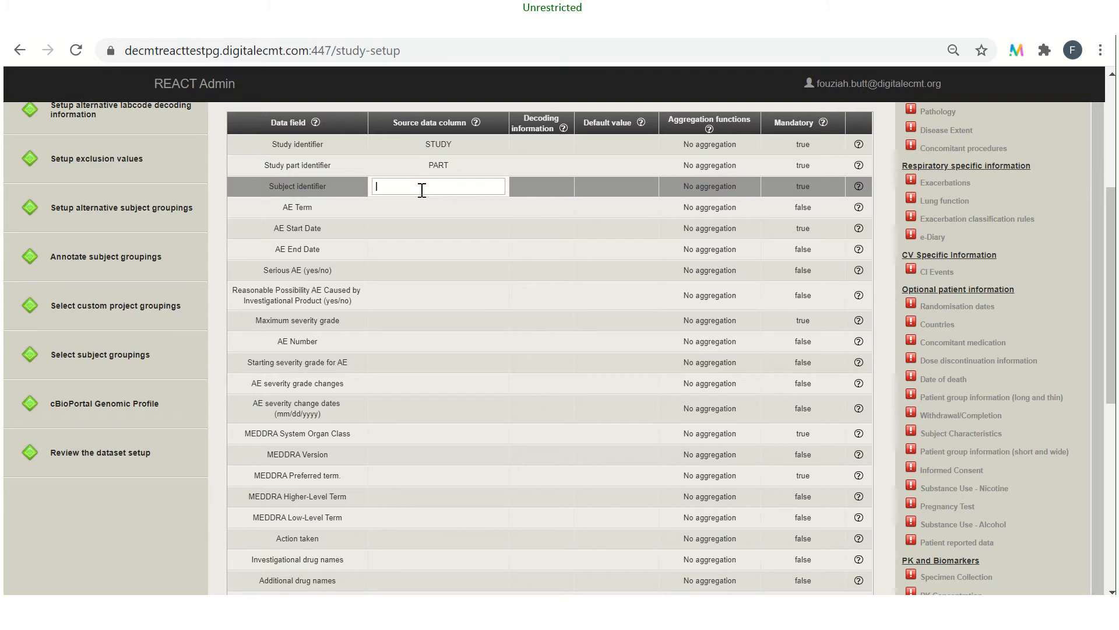
pyautogui.write('s')
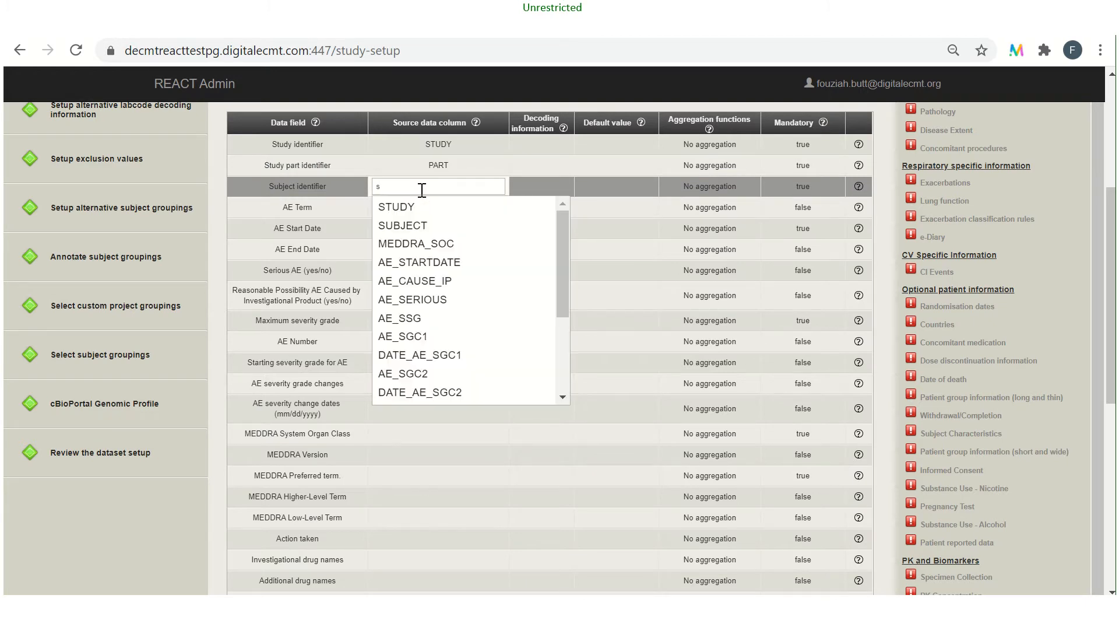
pyautogui.click(415, 227)
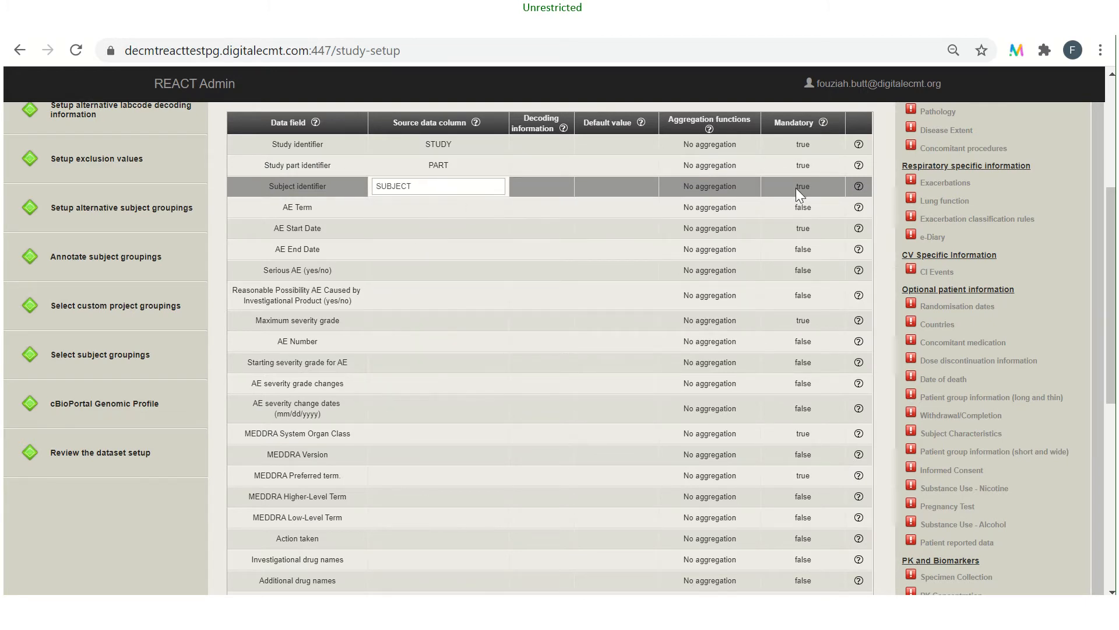
# Map AE Start Date to the AE_STARTDATE column with the aggregation function Date assembler, day first
pyautogui.click(423, 226)
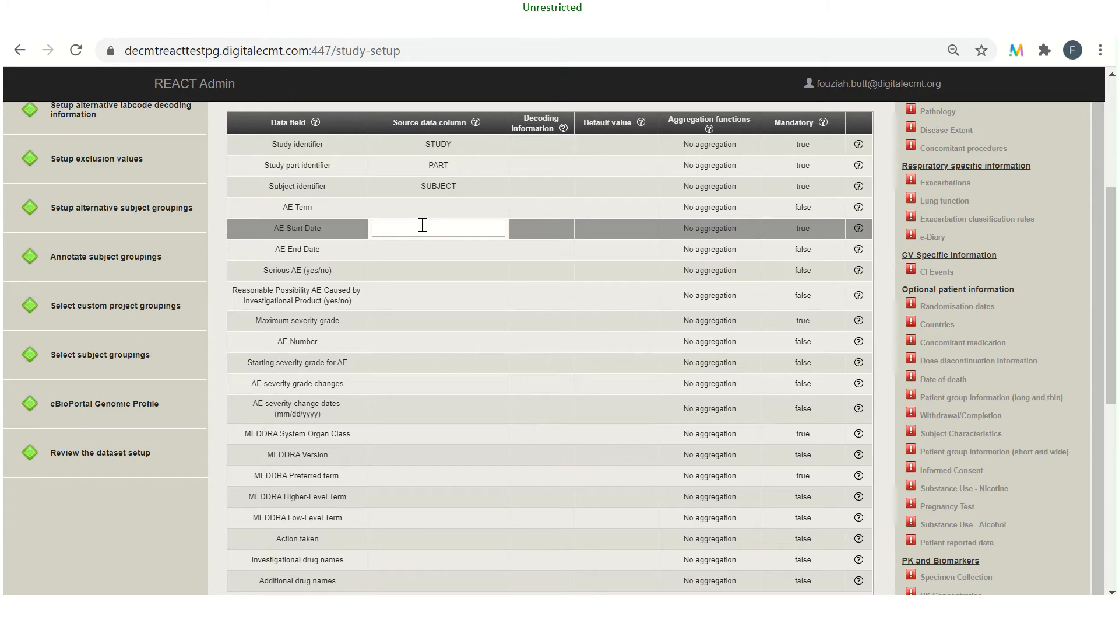
pyautogui.write('AE')
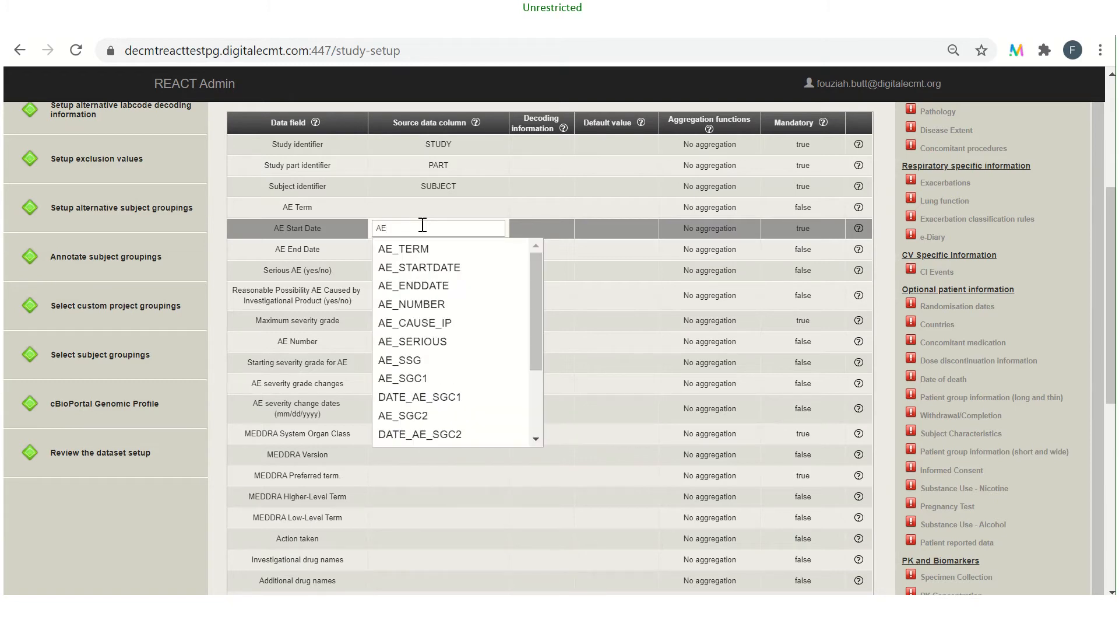
pyautogui.click(416, 266)
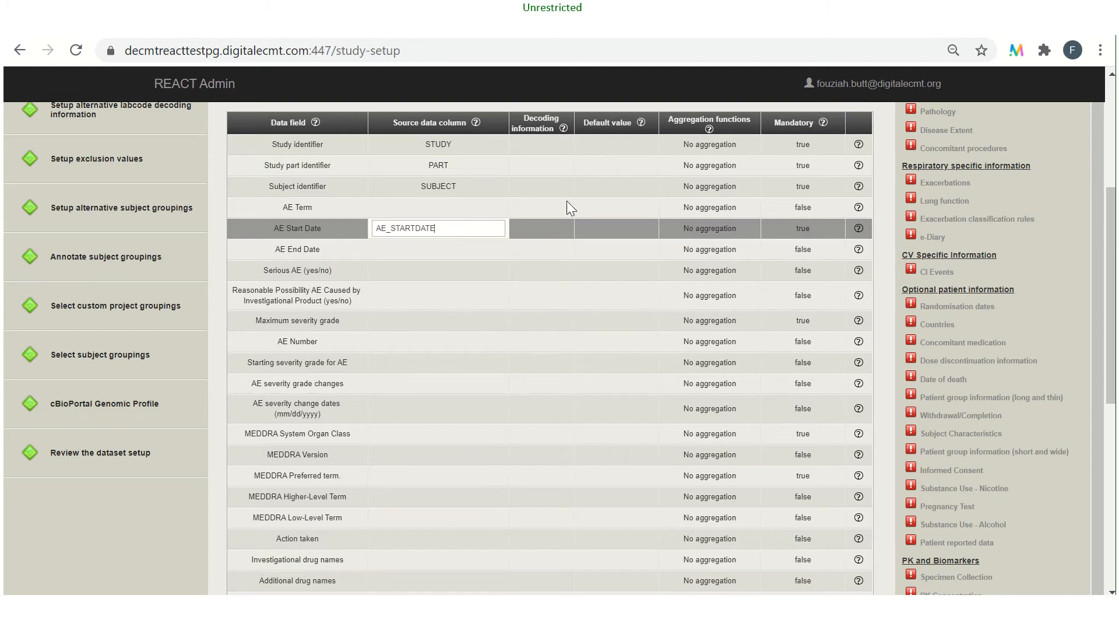
pyautogui.click(693, 230)
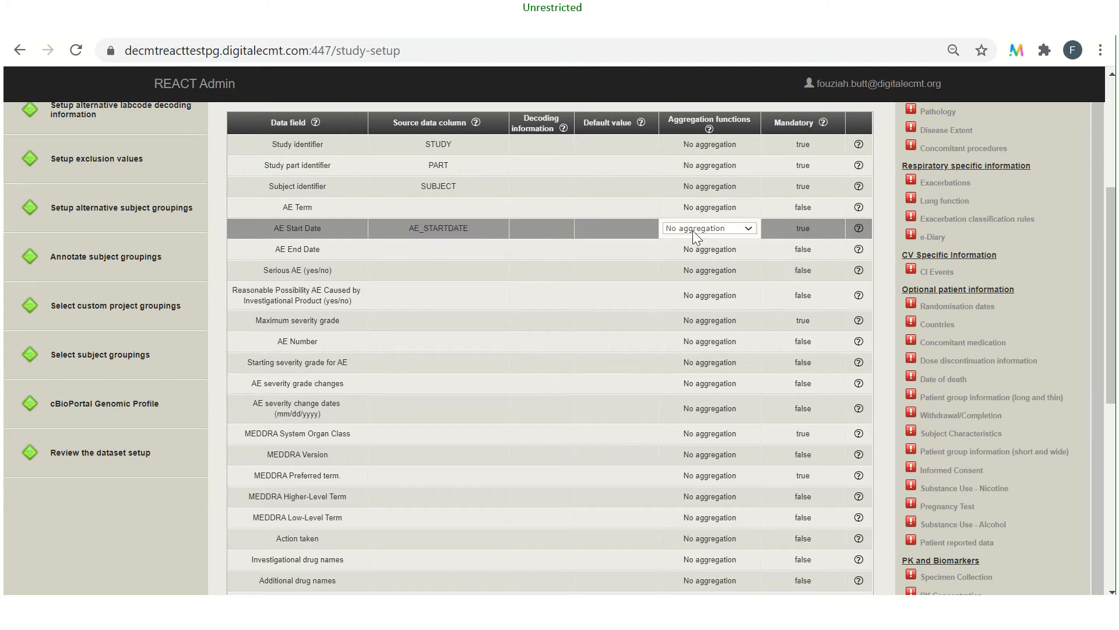
pyautogui.click(749, 229)
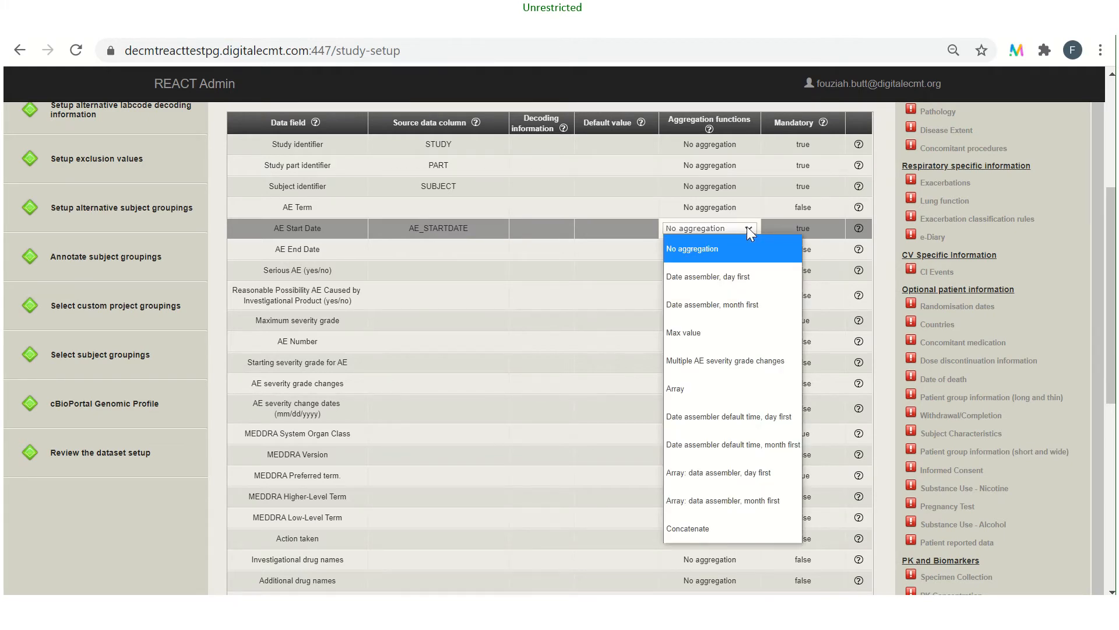
pyautogui.click(725, 276)
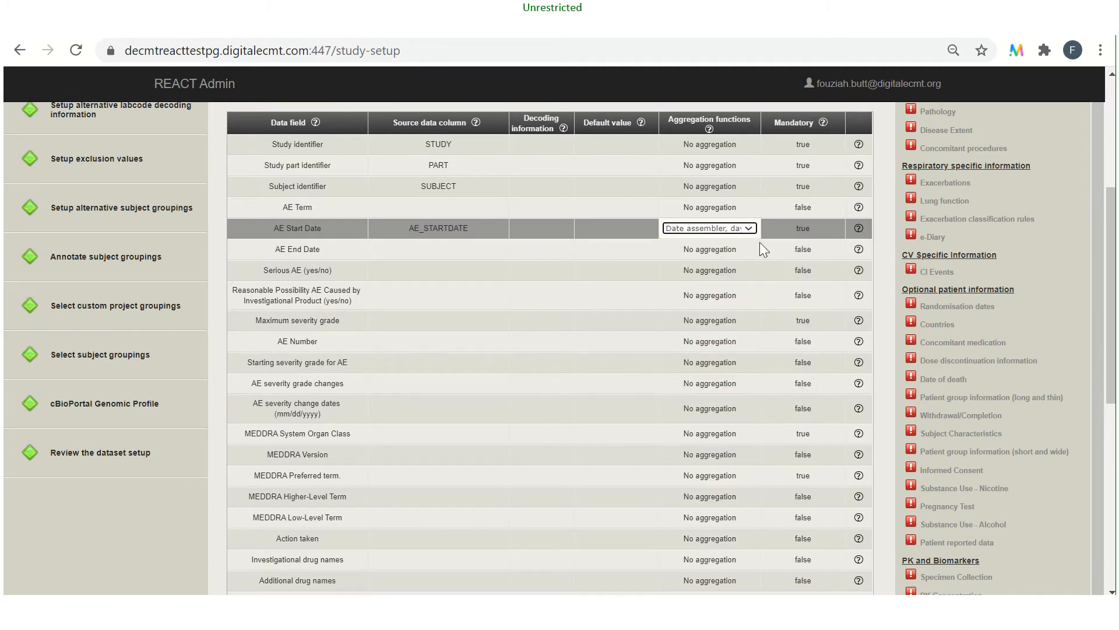
# Map the Maximum severity grade field to the source columns AE_SSG and AE_SGC1
pyautogui.click(407, 320)
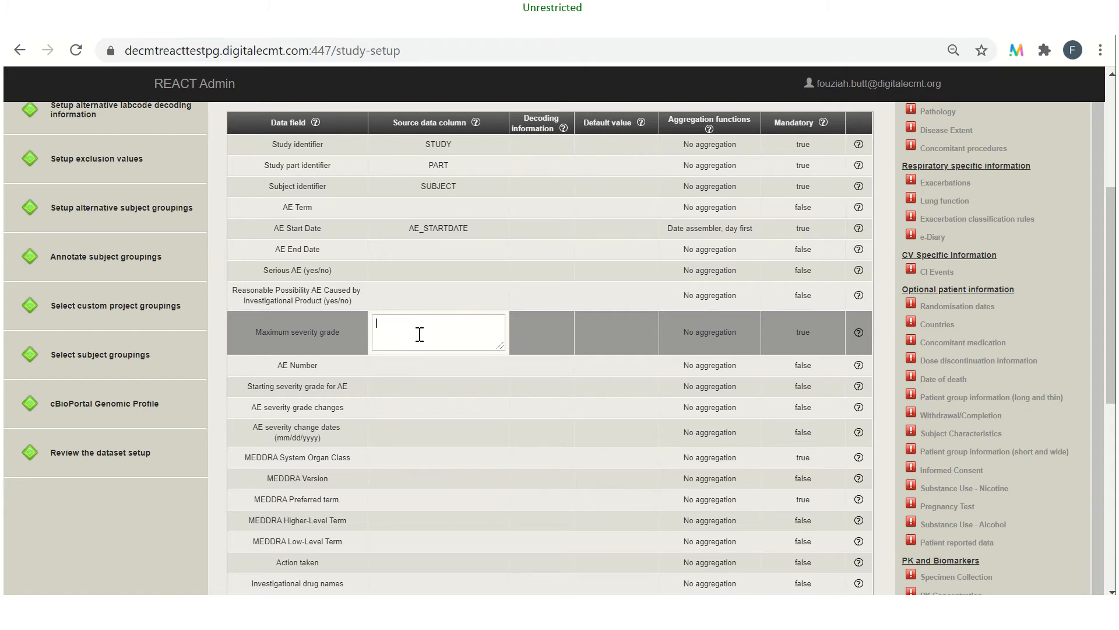
pyautogui.write('AE')
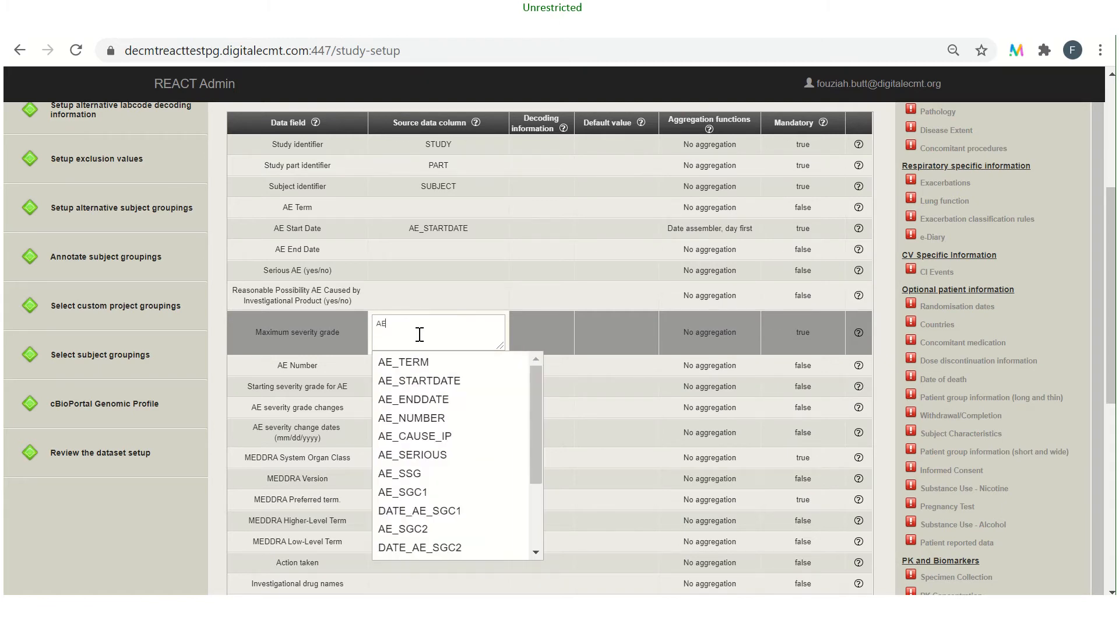
pyautogui.write('_SS')
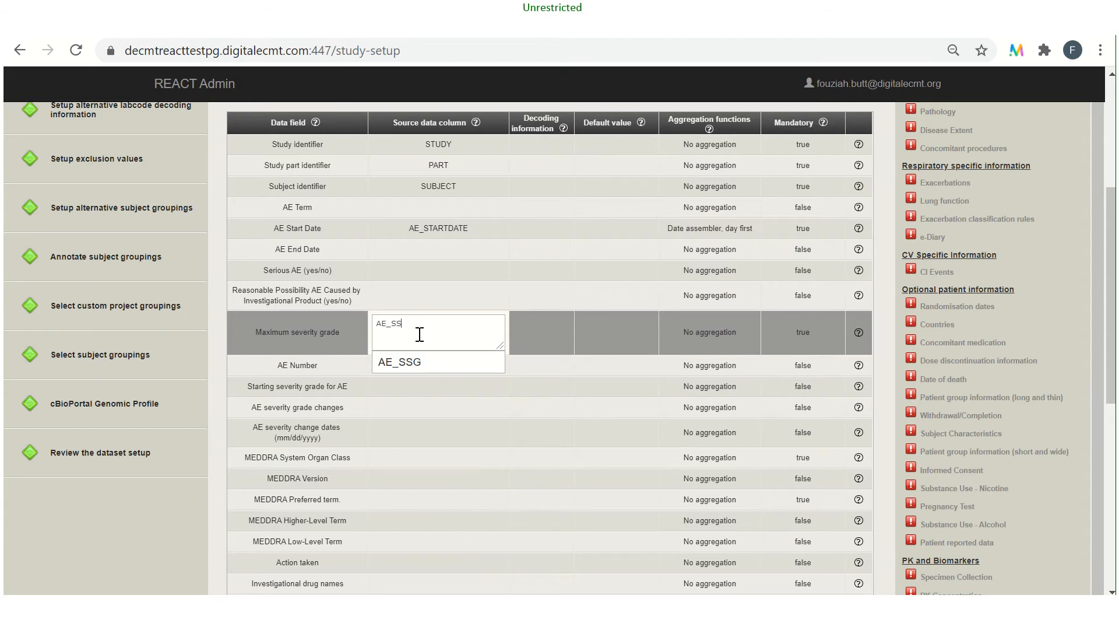
pyautogui.click(419, 362)
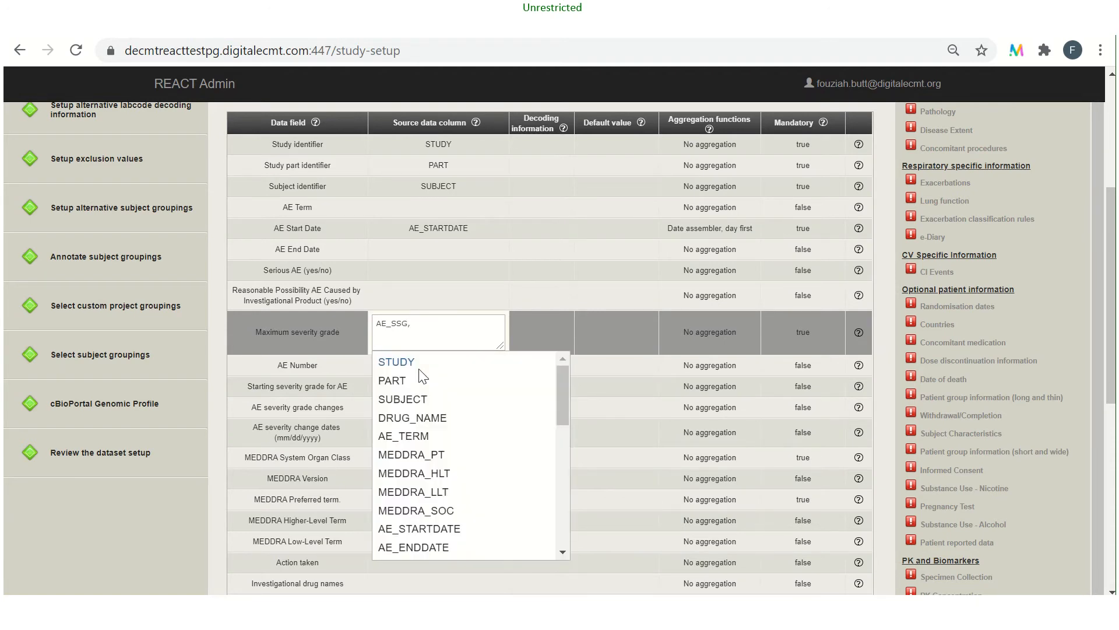
pyautogui.write('A')
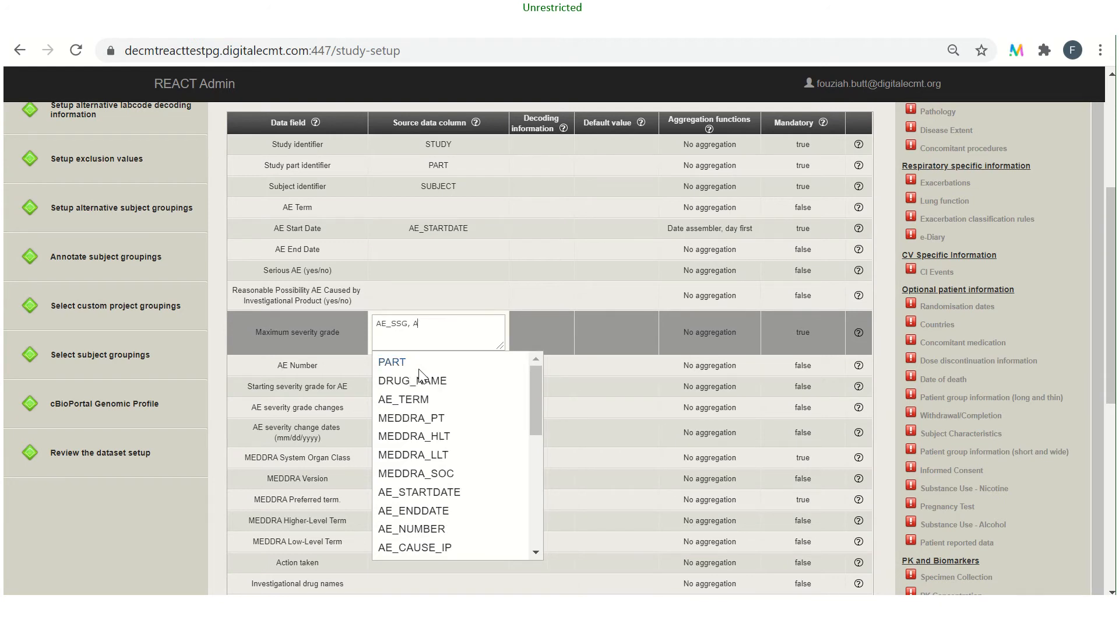
pyautogui.write('E')
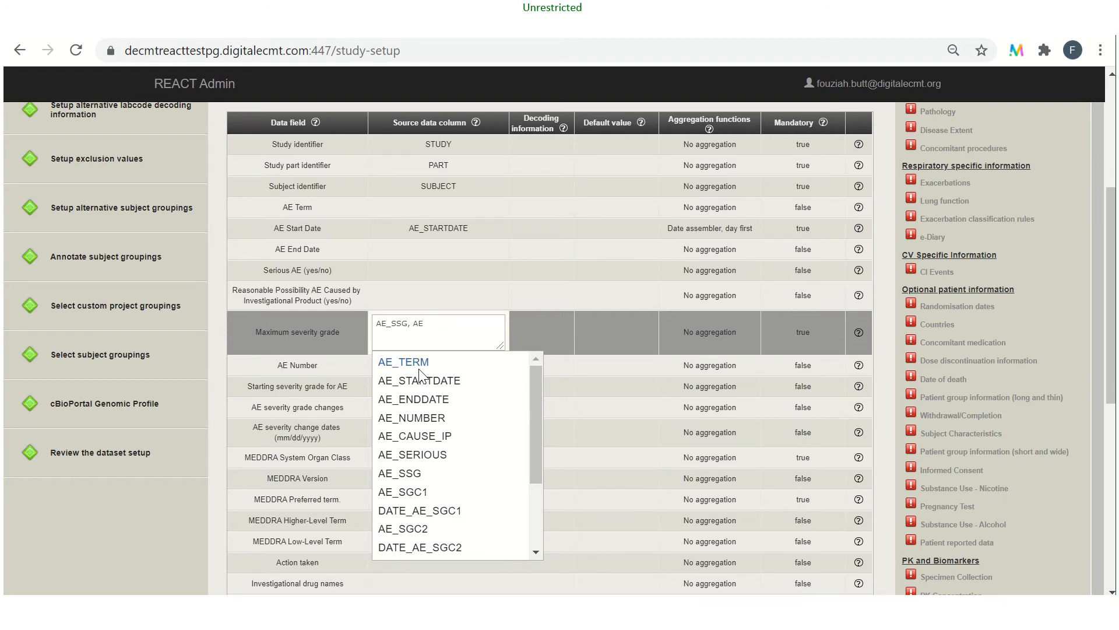
pyautogui.write('_sg')
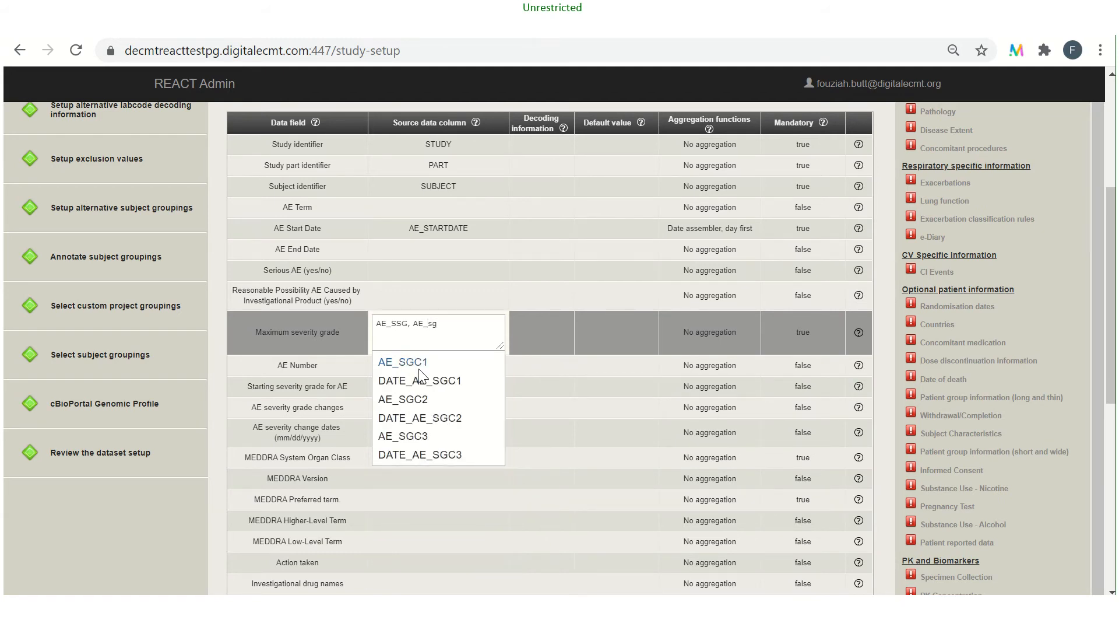
pyautogui.click(416, 362)
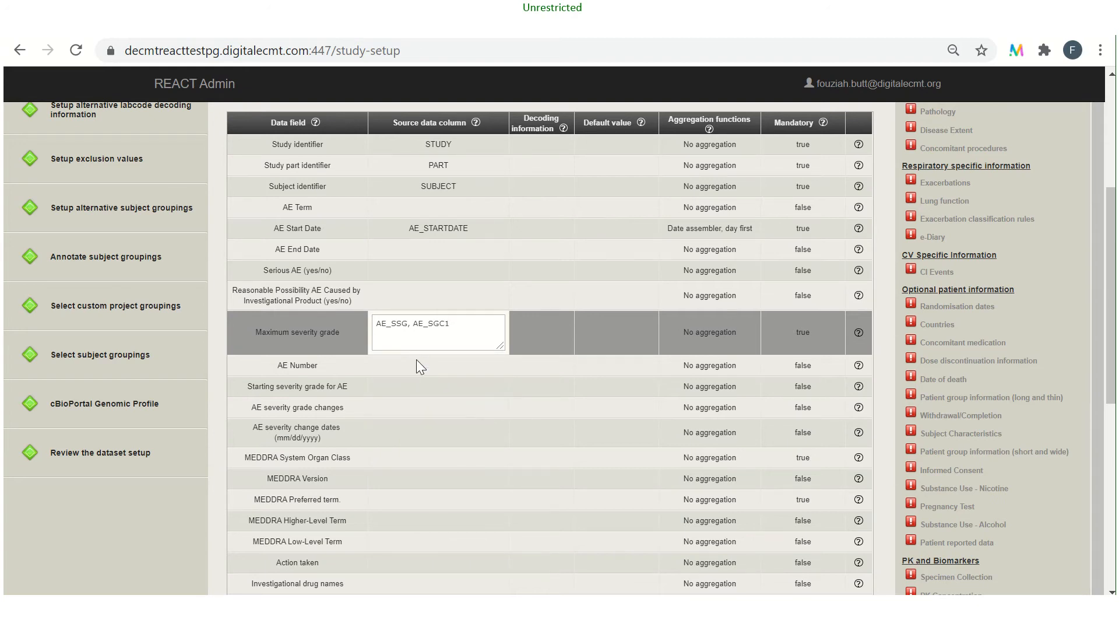
# Add AE_SGC2 and AE_SGC3 to the source columns of the Maximum severity grade field
pyautogui.write('AE')
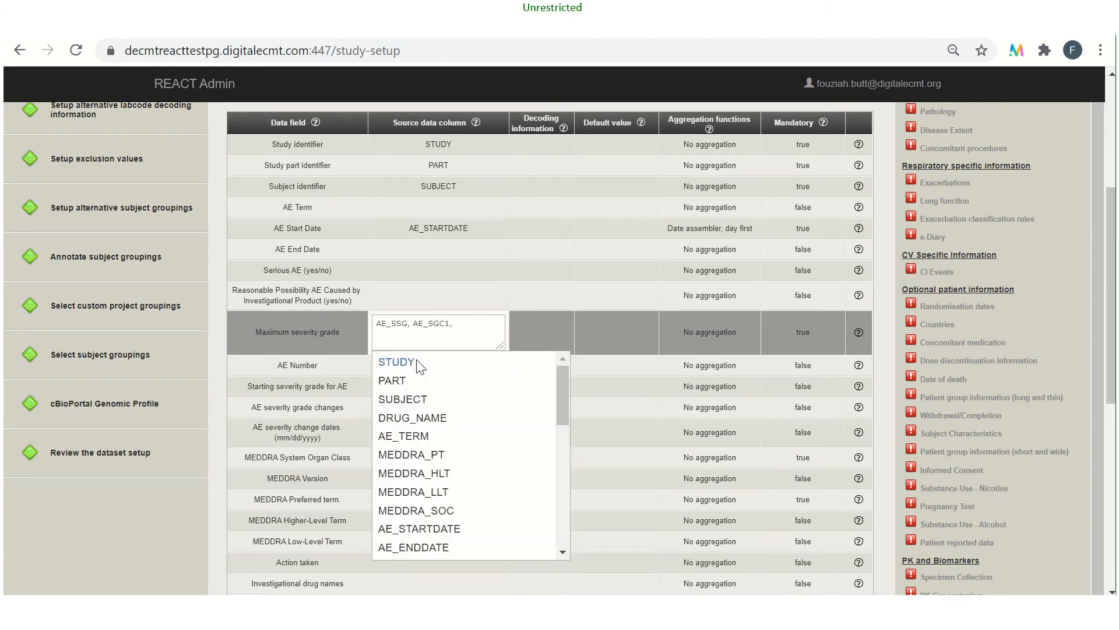
pyautogui.write('_')
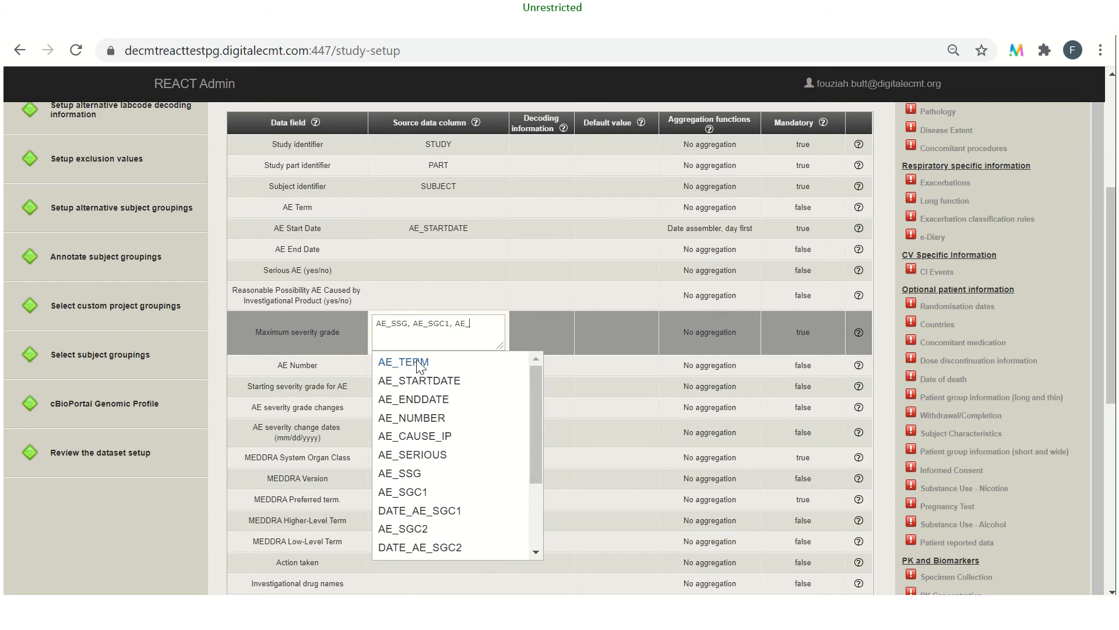
pyautogui.write('sg')
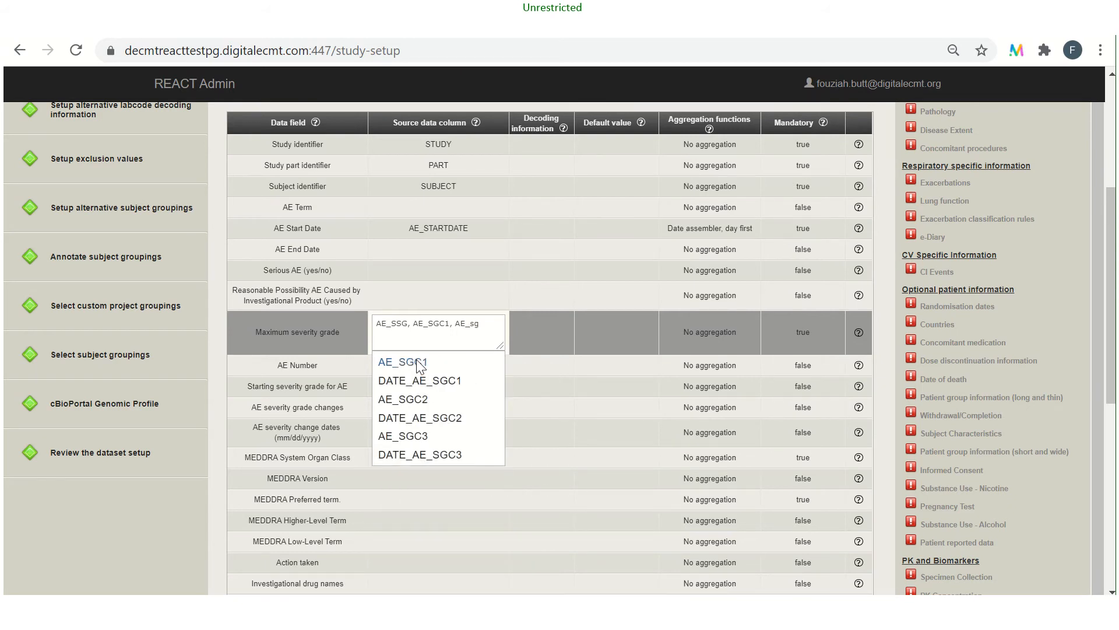
pyautogui.click(416, 399)
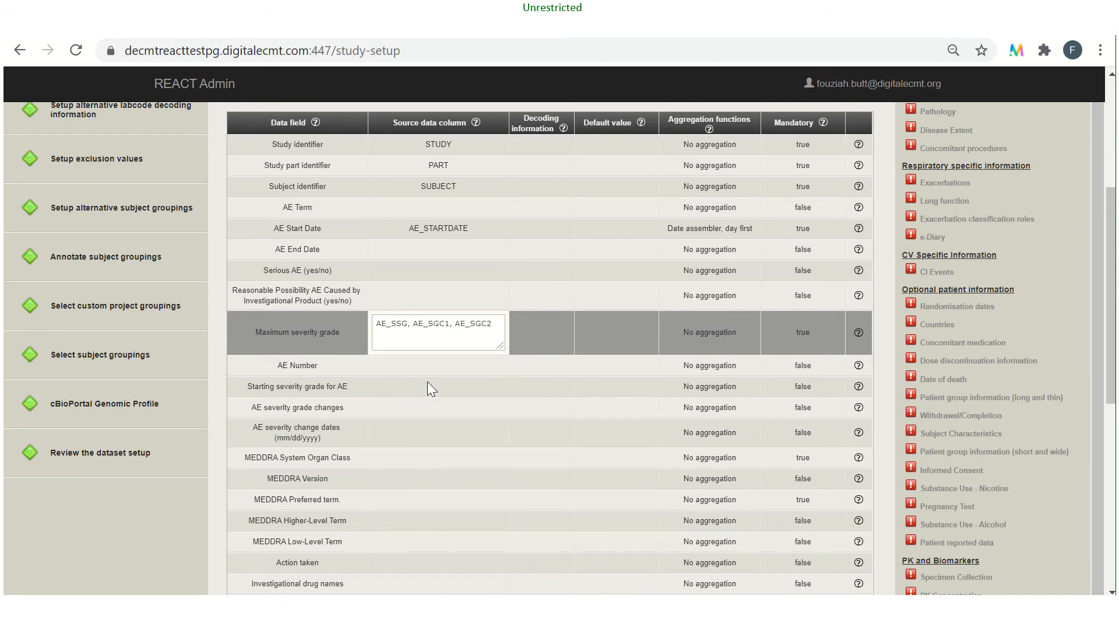
pyautogui.write(', A')
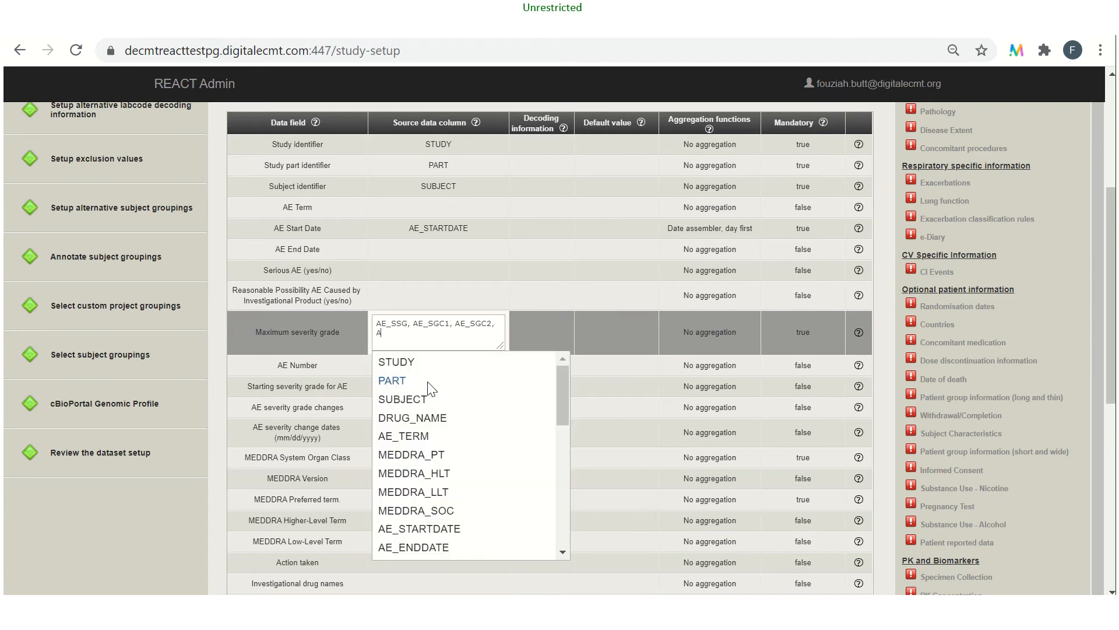
pyautogui.write('E_')
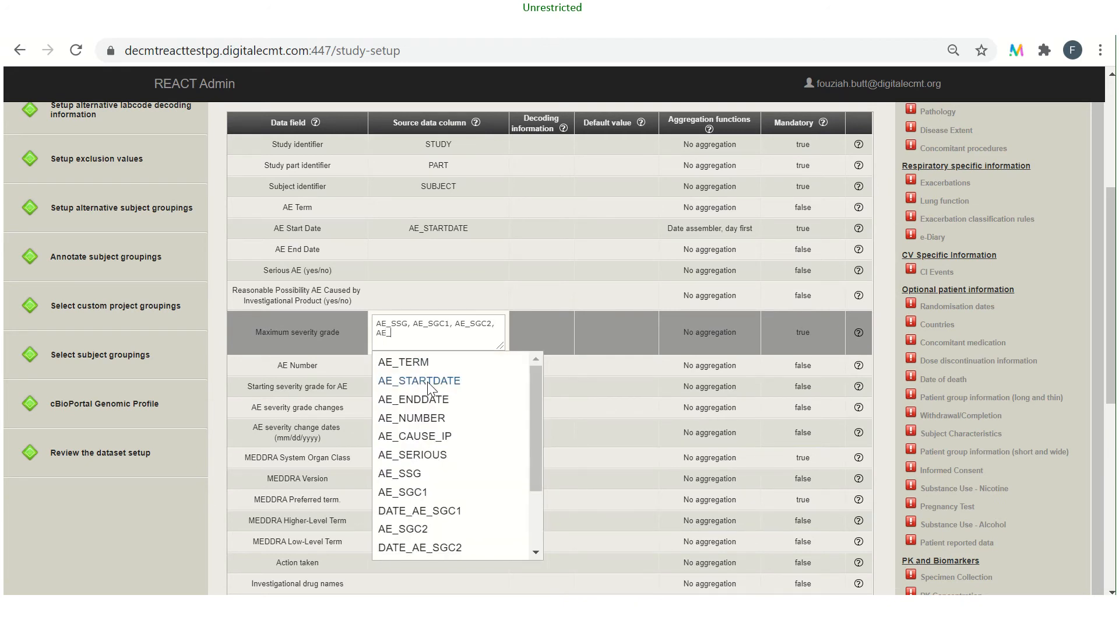
pyautogui.write('SG')
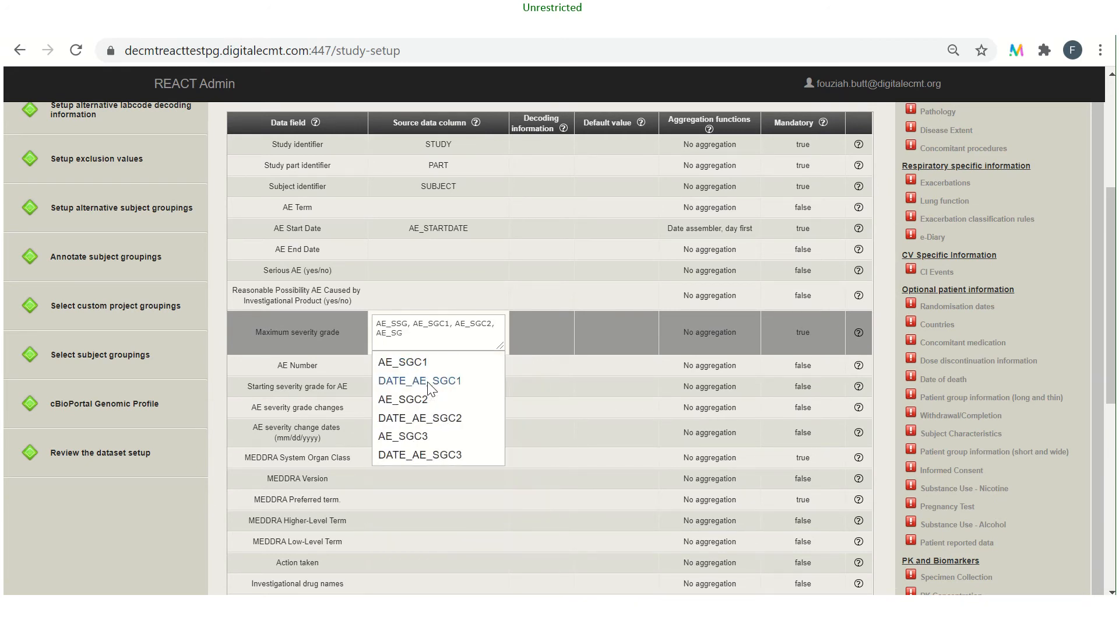
pyautogui.click(419, 435)
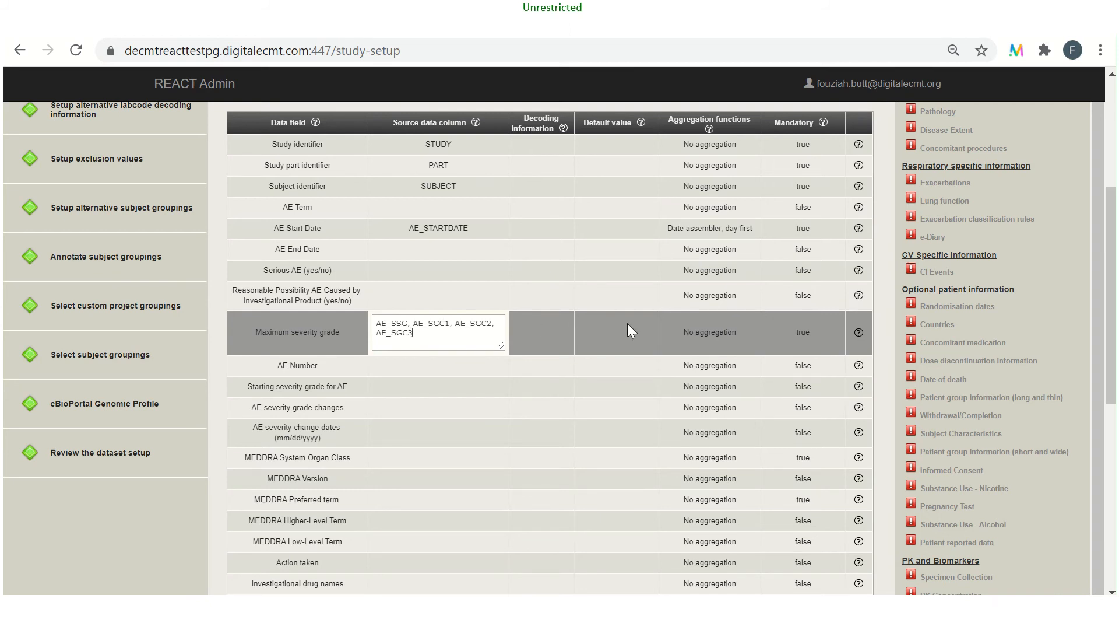
# Set the aggregation function of the Maximum severity grade field to Max value
pyautogui.click(697, 334)
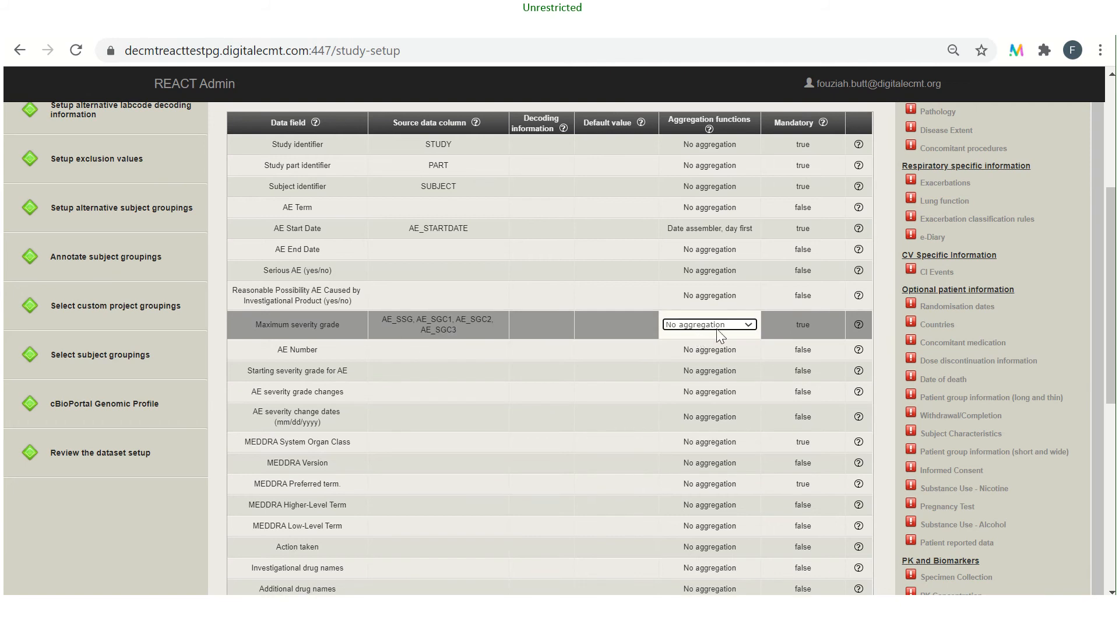
pyautogui.click(748, 325)
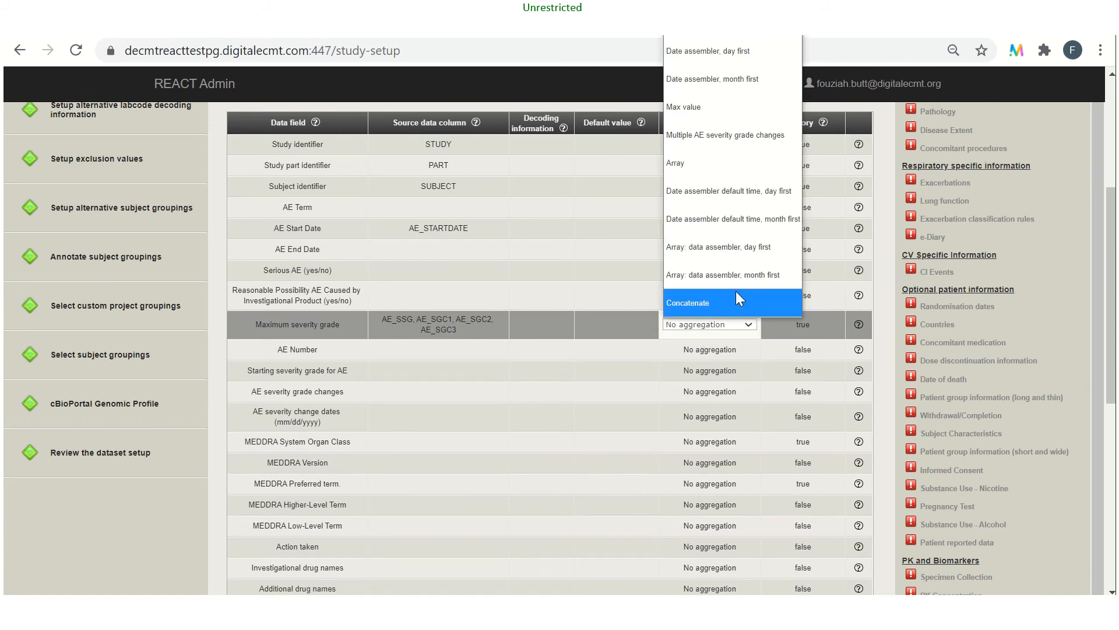
pyautogui.click(708, 109)
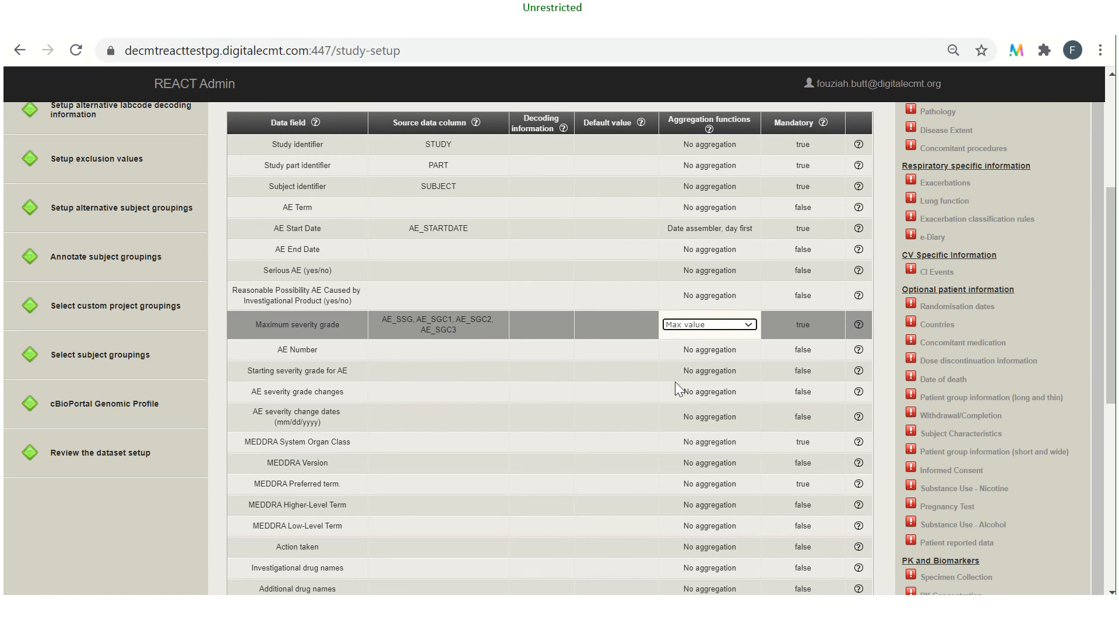
# Map MEDDRA System Organ Class to the MEDDRA_SOC source column and MEDDRA Preferred term to MEDDRA_PT
pyautogui.click(451, 443)
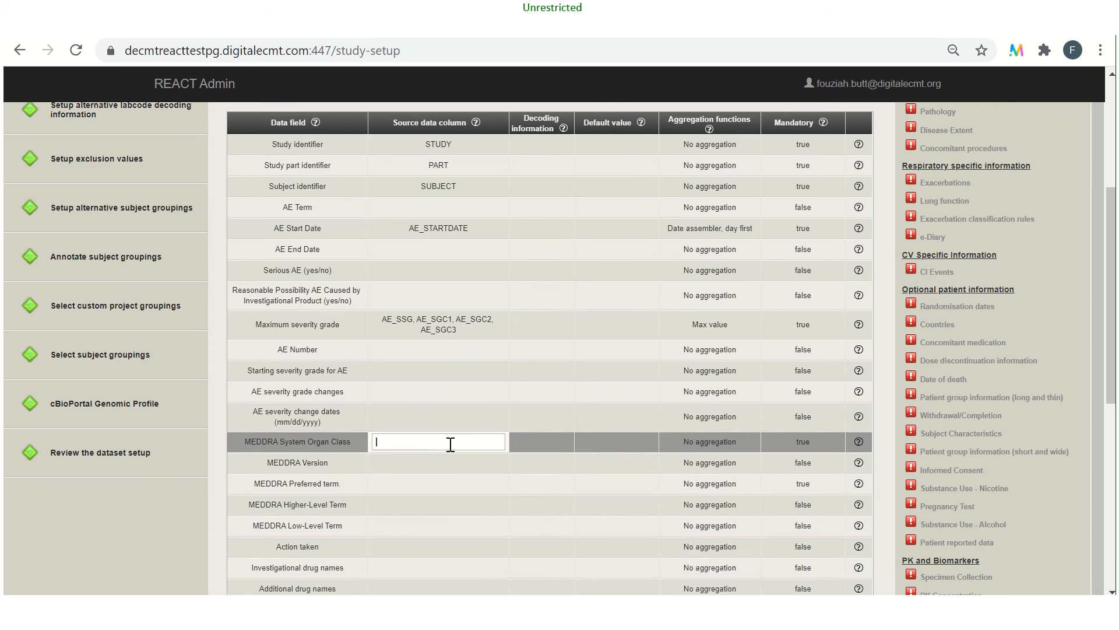
pyautogui.write('Med')
pyautogui.click(433, 518)
pyautogui.scroll(-1, 642, 515)
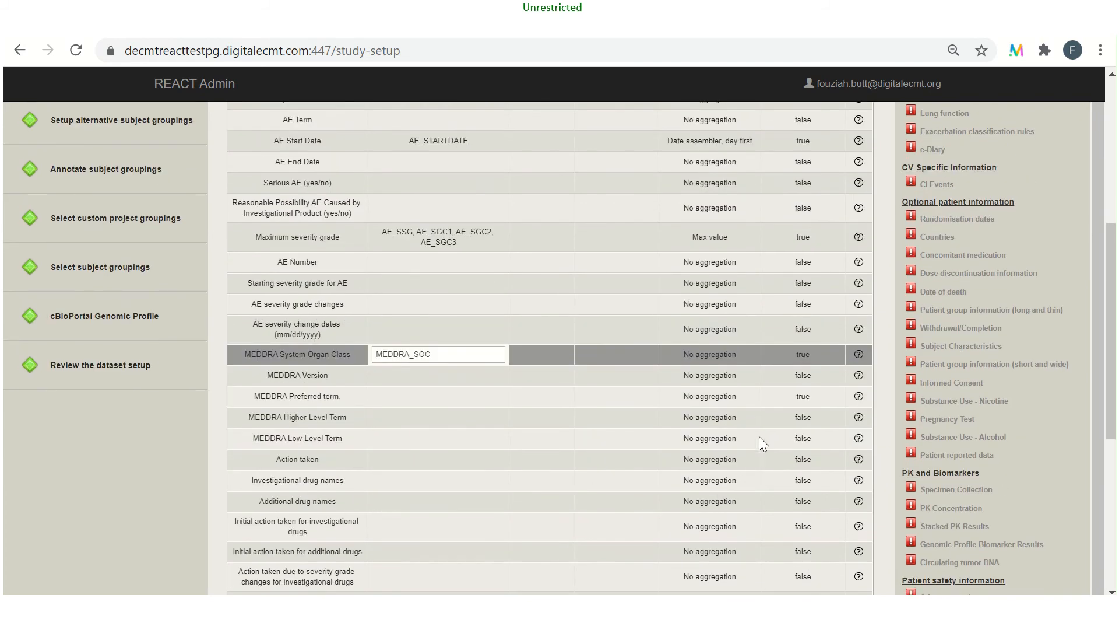
pyautogui.click(412, 396)
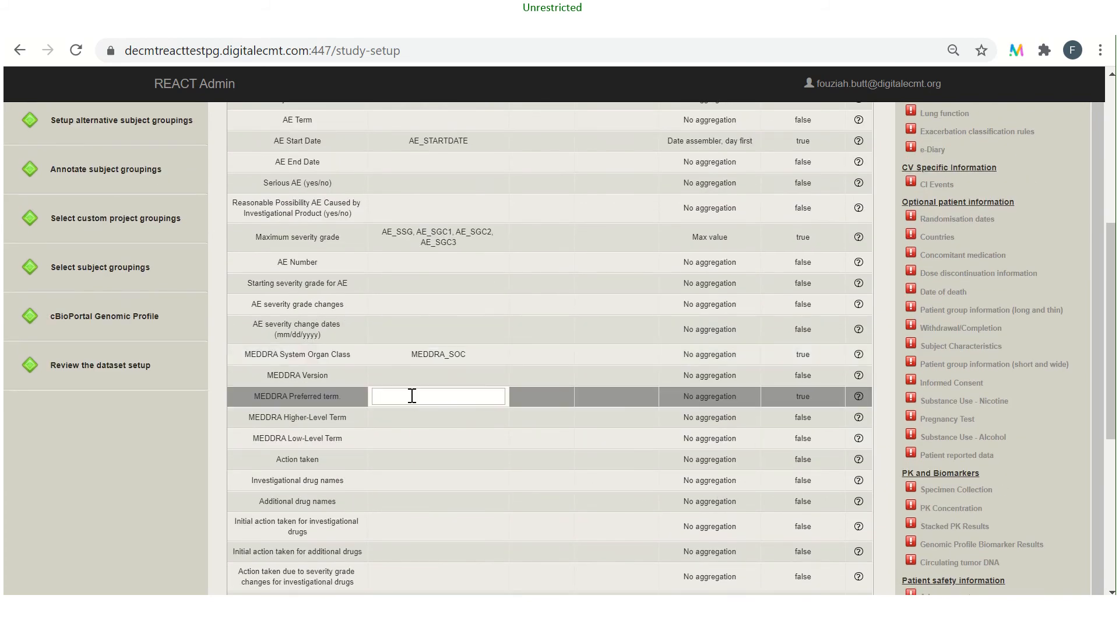
pyautogui.write('Med')
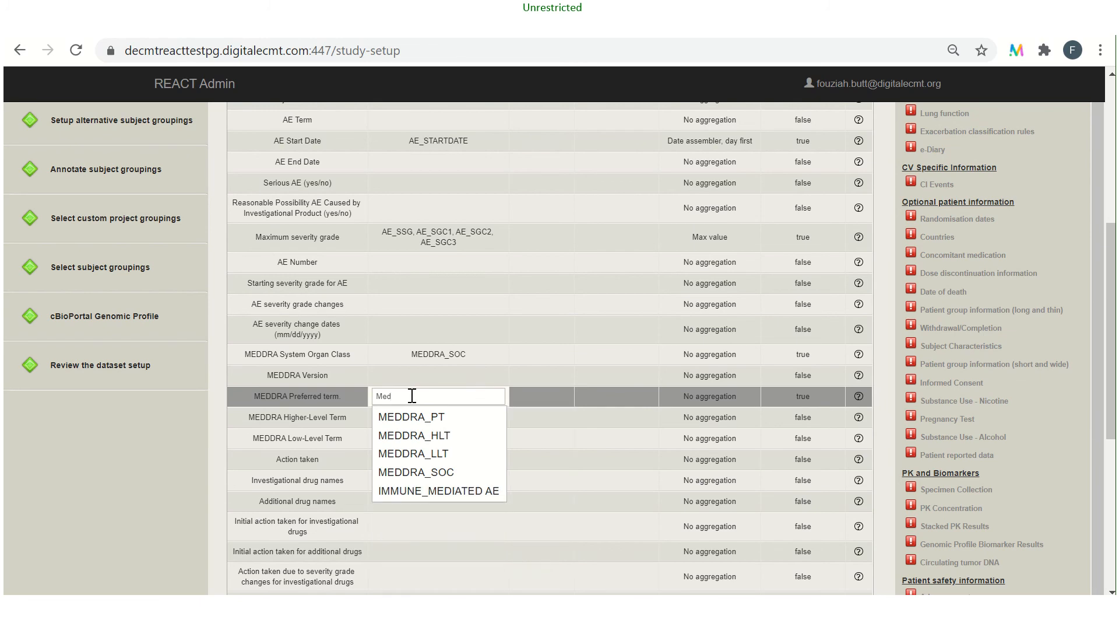
pyautogui.click(410, 417)
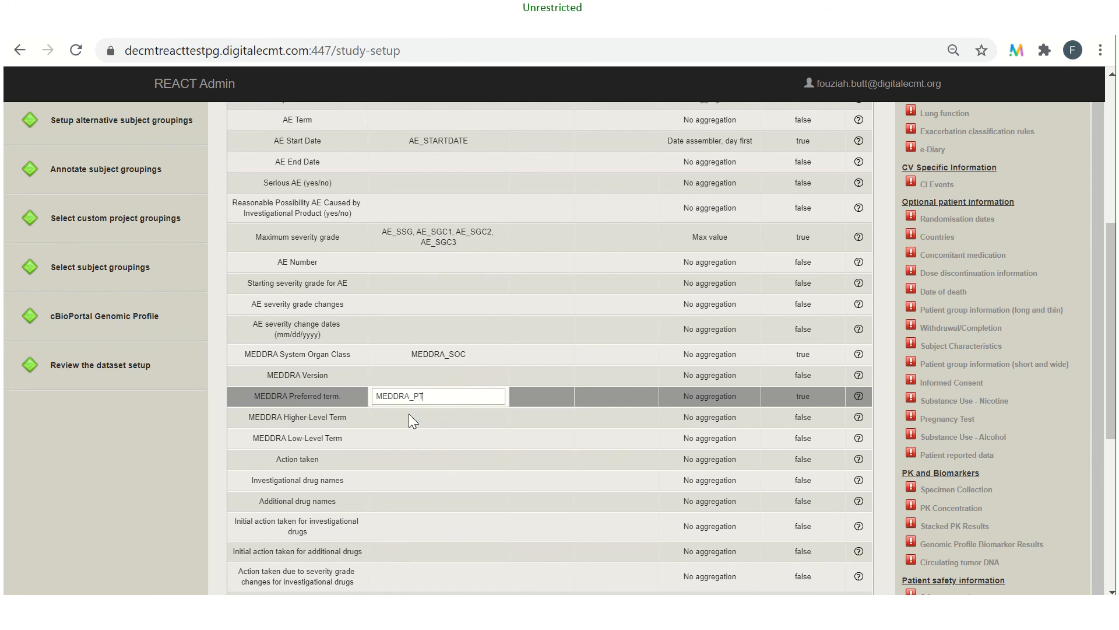
# Review the adverse events mappings and save them with the confirmation that they are correct and REACT can use the data
pyautogui.scroll(3, 709, 496)
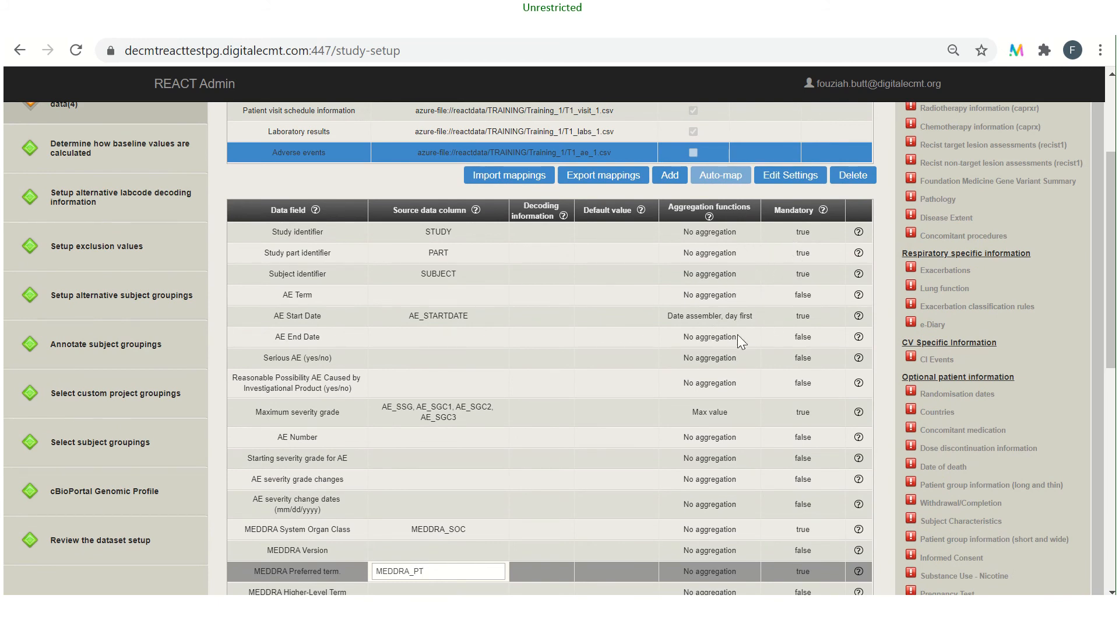
pyautogui.scroll(-2, 750, 453)
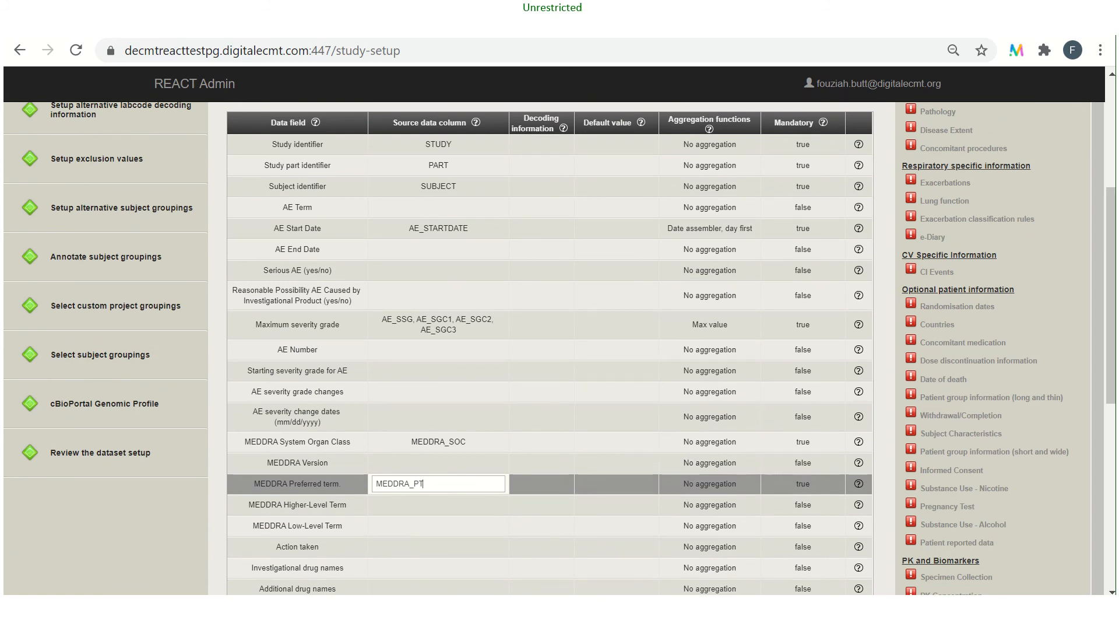
pyautogui.scroll(-4, 511, 504)
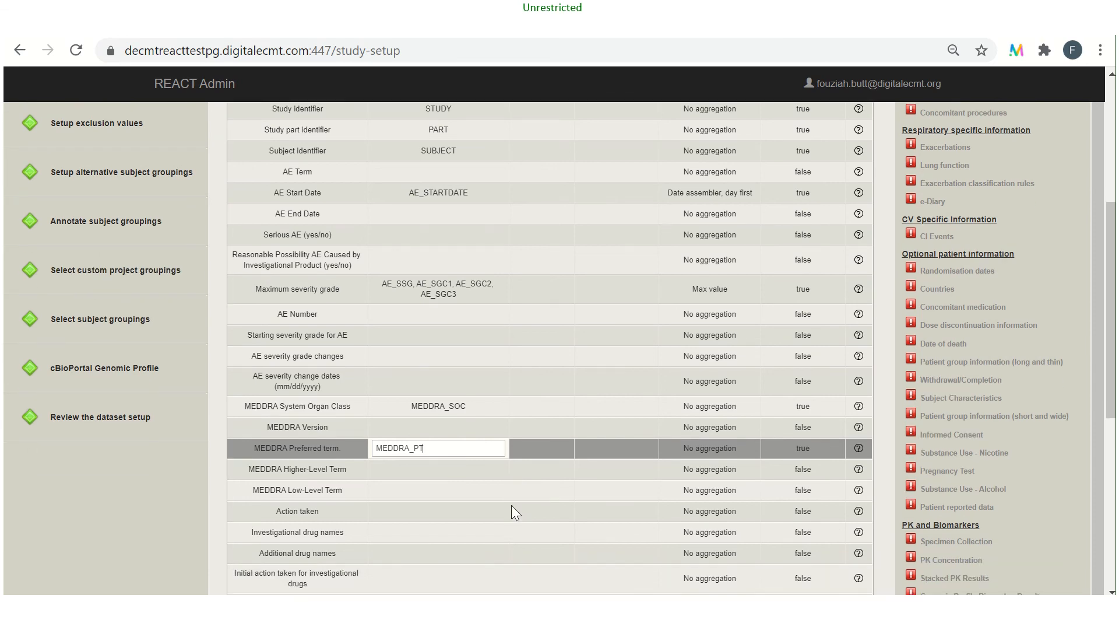
pyautogui.scroll(-4, 512, 505)
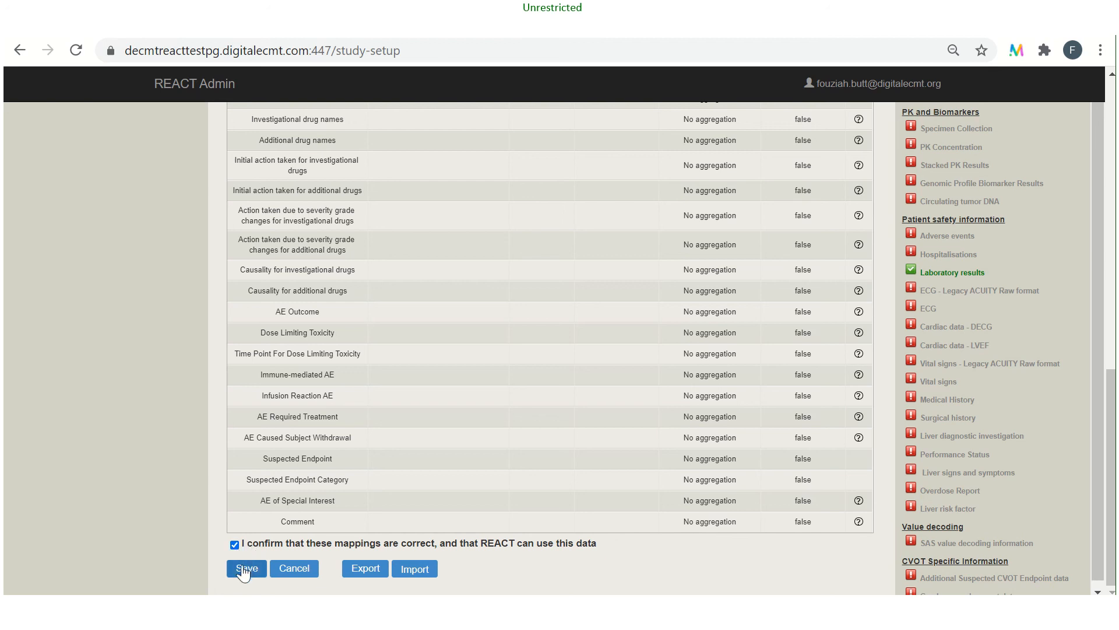
pyautogui.click(243, 569)
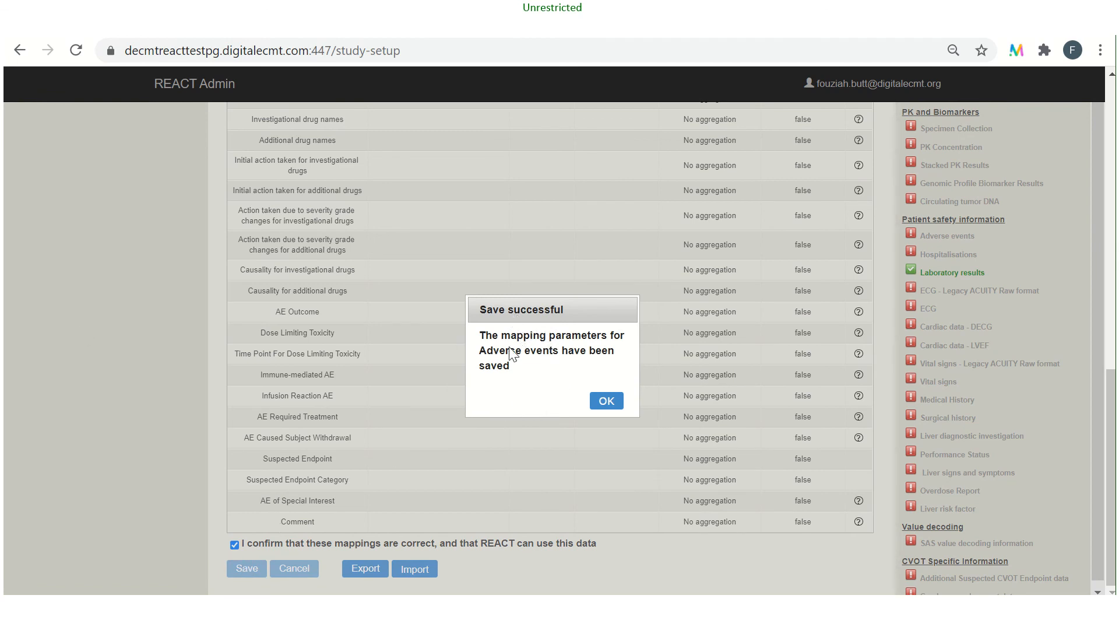
pyautogui.click(606, 401)
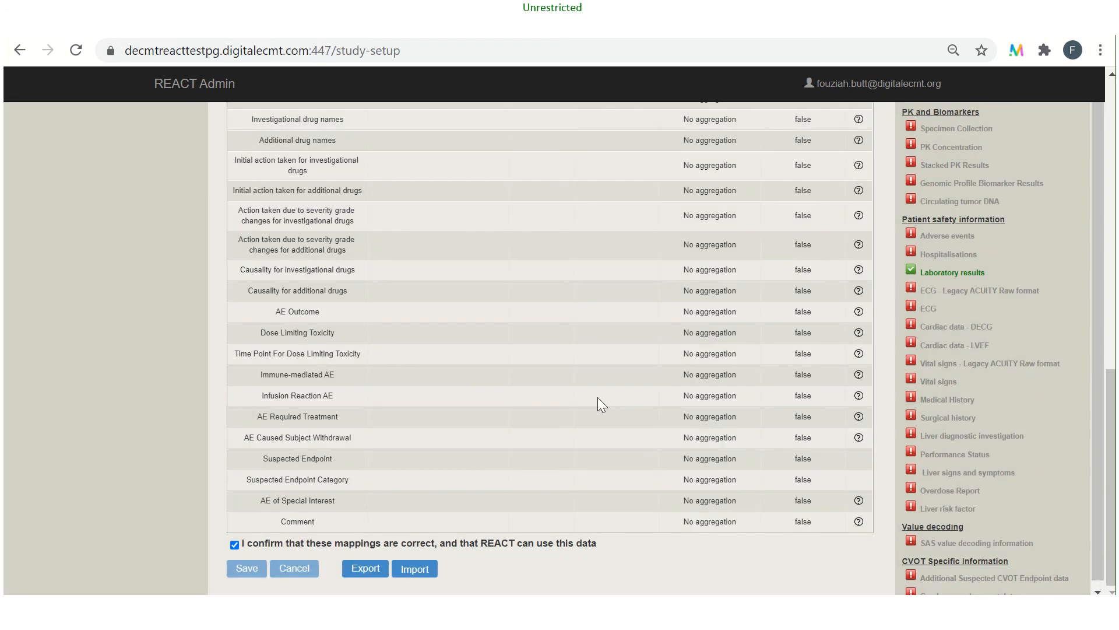